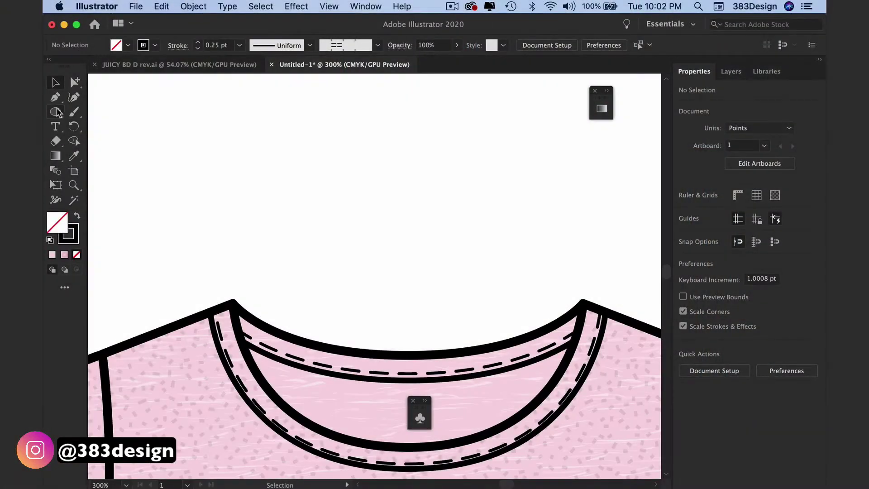
- Draw a small circle and combine the circles into a ring-shaped compound path sequin
{"action": "left_click", "coordinate": [57, 112]}
{"action": "mouse_move", "coordinate": [246, 148]}
{"action": "left_mouse_down"}
{"action": "mouse_move", "coordinate": [230, 133]}
{"action": "mouse_move", "coordinate": [245, 148]}
{"action": "left_mouse_up"}
{"action": "left_click", "coordinate": [281, 172], "text": "super"}
{"action": "left_click", "coordinate": [233, 140], "text": "super"}
{"action": "left_click", "coordinate": [193, 7]}
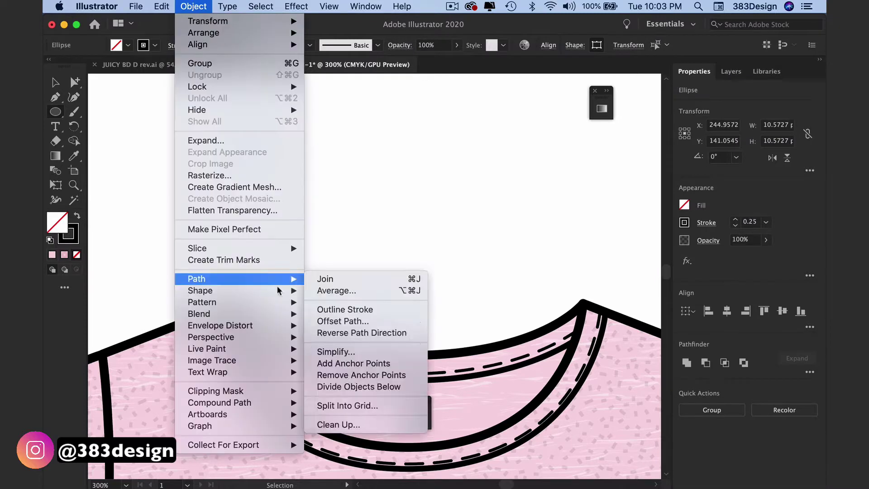
{"action": "mouse_move", "coordinate": [266, 407]}
{"action": "left_click", "coordinate": [333, 403]}
{"action": "left_click", "coordinate": [54, 82]}
{"action": "left_click", "coordinate": [239, 206]}
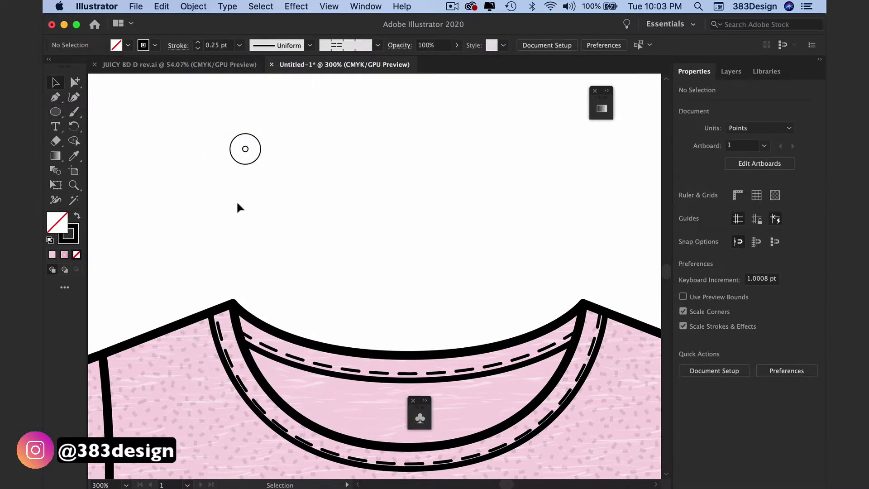
- Fill the ring sequin with a custom light grey
{"action": "key", "text": "super+equal"}
{"action": "left_click", "coordinate": [252, 173]}
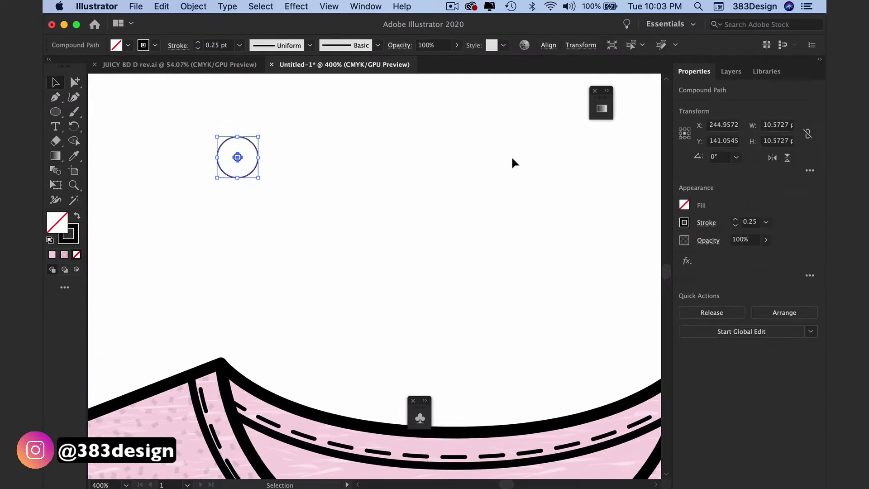
{"action": "left_click", "coordinate": [683, 203]}
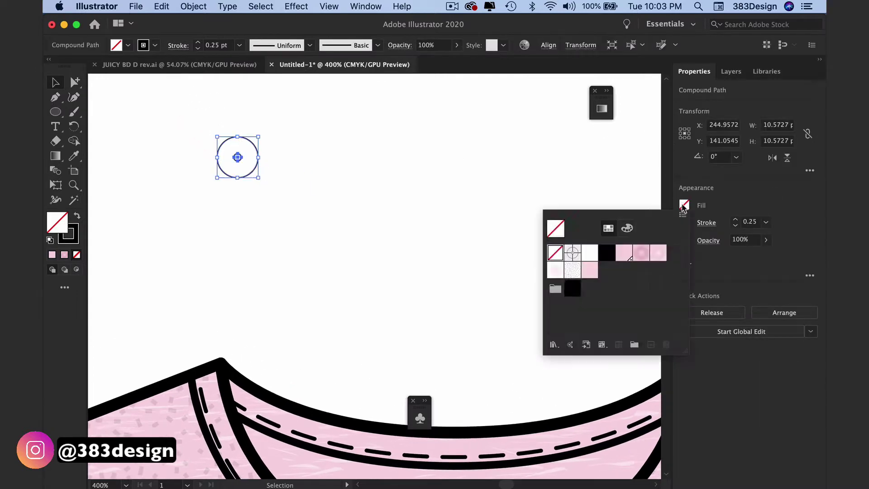
{"action": "left_click", "coordinate": [627, 228]}
{"action": "left_click_drag", "start_coordinate": [588, 251], "coordinate": [607, 254]}
{"action": "left_click", "coordinate": [343, 229]}
{"action": "left_click", "coordinate": [304, 225]}
- Drag the sequin row into Brushes and save it as a new pattern brush
{"action": "key", "text": "super+equal"}
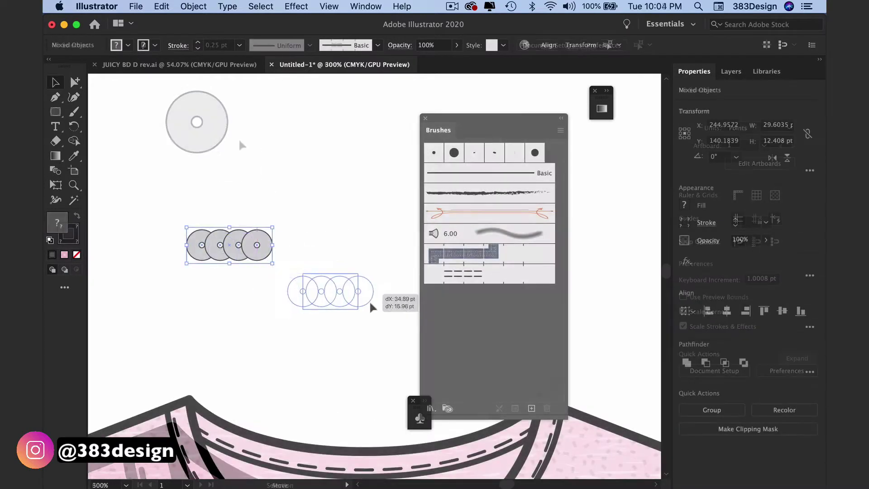
{"action": "left_click_drag", "start_coordinate": [374, 306], "coordinate": [496, 321]}
{"action": "left_click", "coordinate": [107, 182]}
{"action": "left_click", "coordinate": [167, 205]}
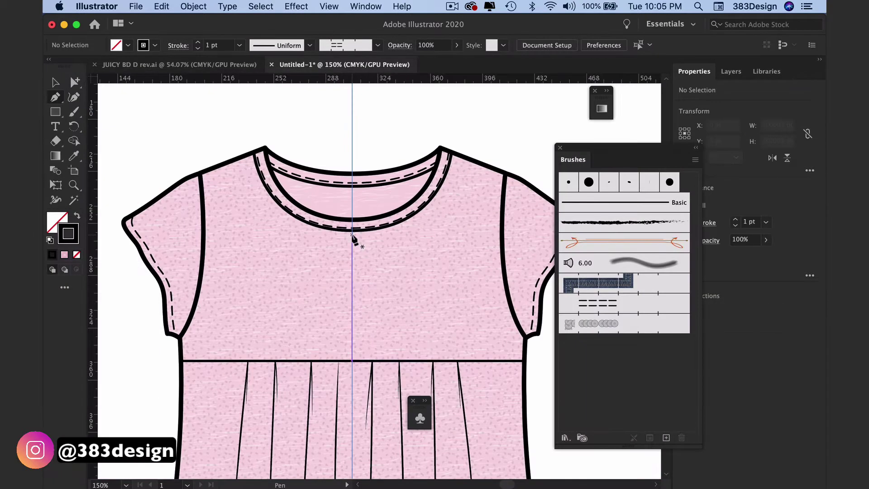
- Pen-trace the left half of the bodice along the neckline, armhole and waist seam
{"action": "left_click_drag", "start_coordinate": [352, 234], "coordinate": [342, 236]}
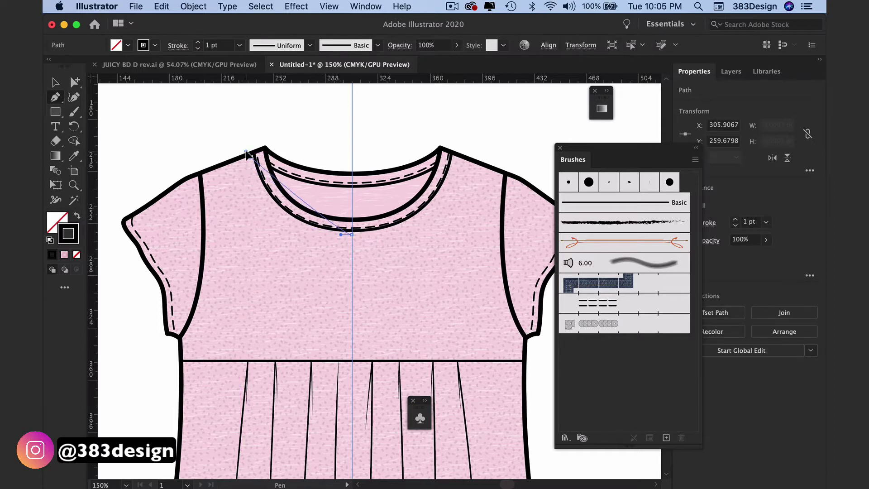
{"action": "left_click_drag", "start_coordinate": [248, 154], "coordinate": [229, 137]}
{"action": "left_click", "coordinate": [248, 216]}
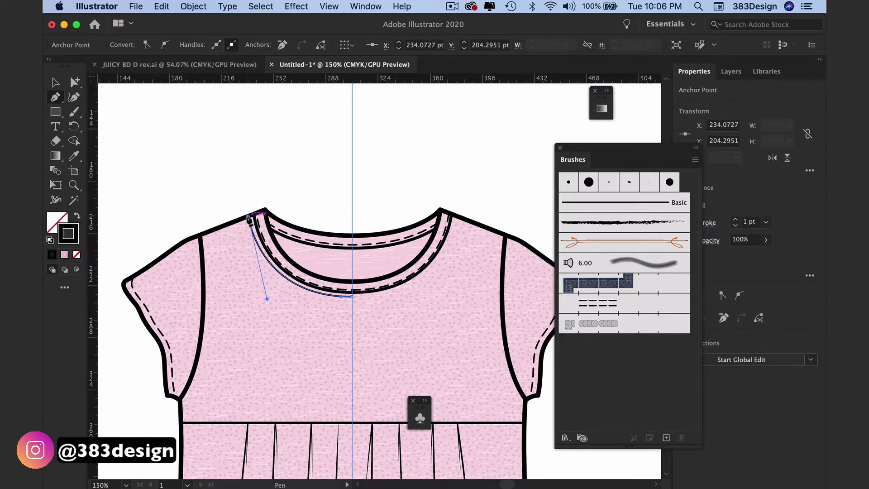
{"action": "left_click_drag", "start_coordinate": [248, 217], "coordinate": [250, 219]}
{"action": "left_click_drag", "start_coordinate": [270, 303], "coordinate": [267, 297]}
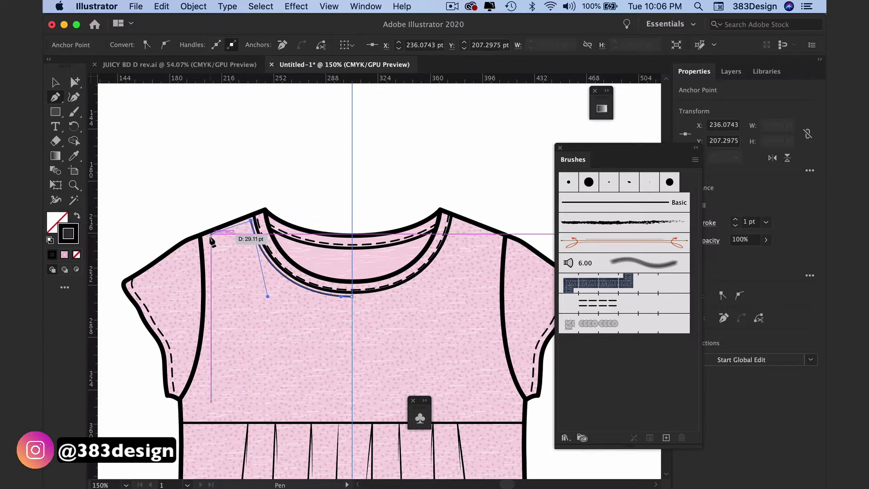
{"action": "left_click", "coordinate": [205, 237]}
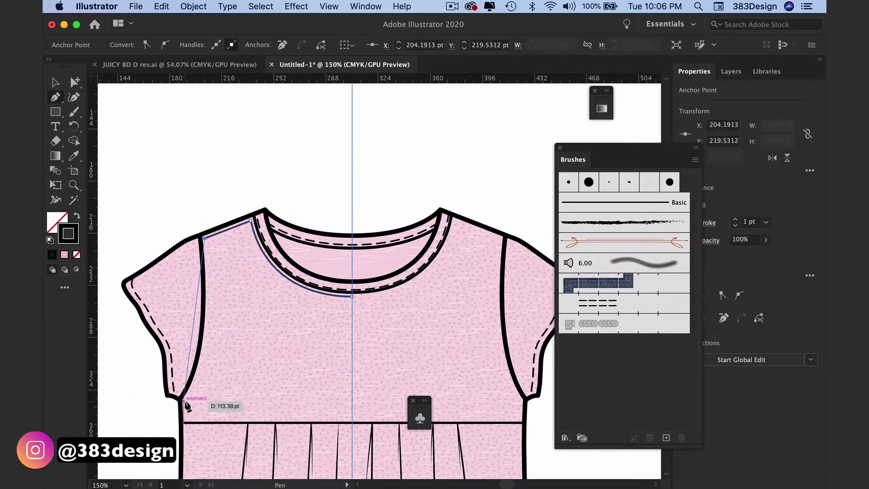
{"action": "left_click_drag", "start_coordinate": [182, 402], "coordinate": [144, 466]}
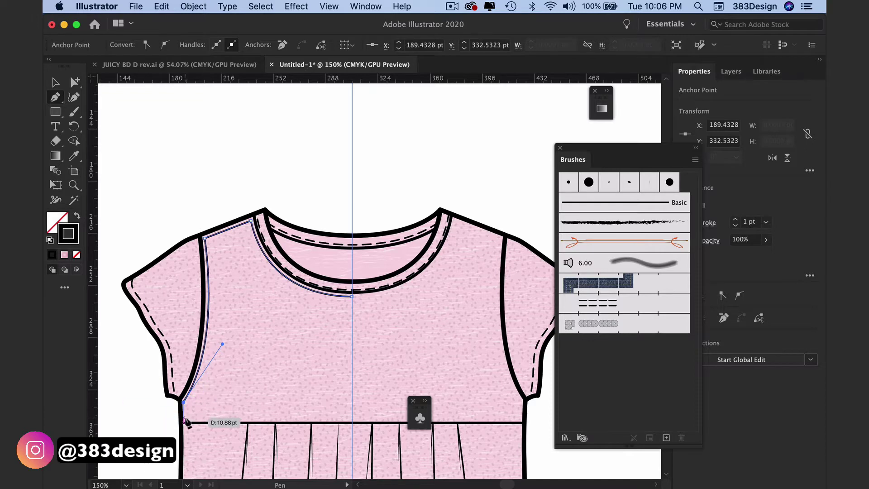
{"action": "left_click", "coordinate": [183, 402]}
{"action": "left_click", "coordinate": [186, 417]}
{"action": "left_click", "coordinate": [353, 422]}
- Reflect a copy for the right half and join the centre neckline and bottom anchors
{"action": "key", "text": "o"}
{"action": "left_click", "coordinate": [353, 228], "text": "alt"}
{"action": "left_click", "coordinate": [73, 258]}
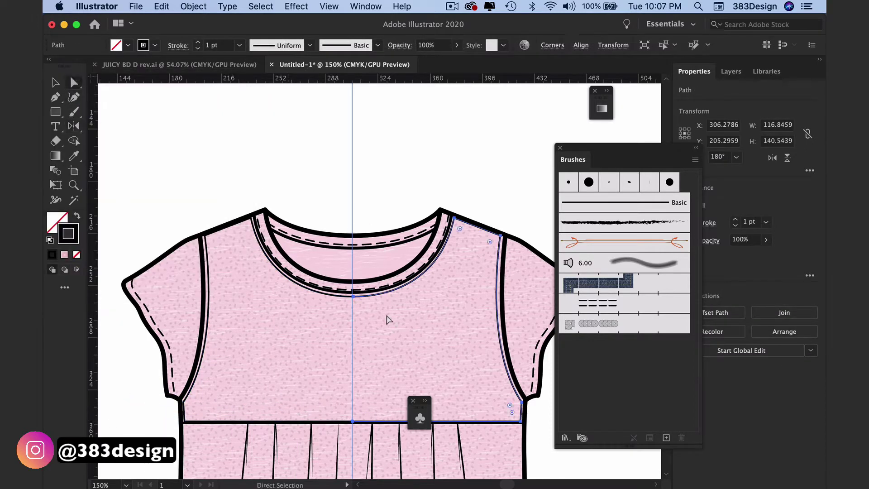
{"action": "key", "text": "a"}
{"action": "left_click_drag", "start_coordinate": [345, 295], "coordinate": [375, 394]}
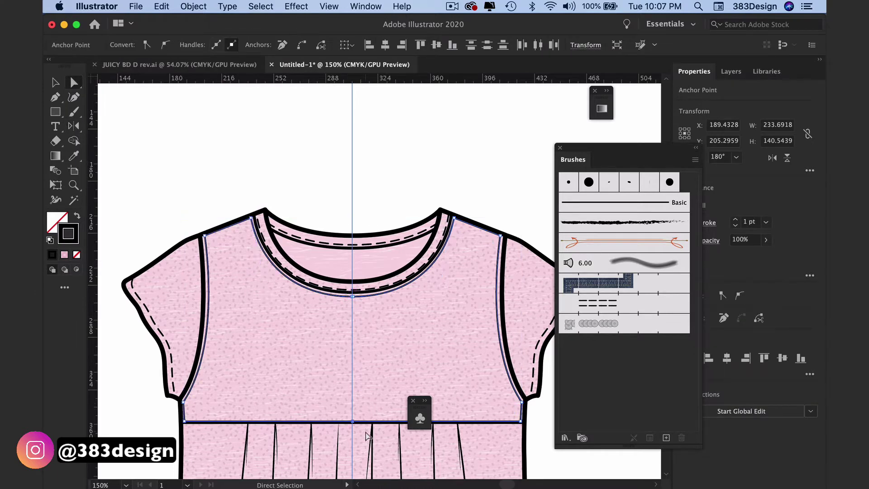
{"action": "left_click_drag", "start_coordinate": [175, 410], "coordinate": [537, 394]}
- Move the finished bodice outline up above the T-shirt sketch
{"action": "key", "text": "v"}
{"action": "left_click", "coordinate": [159, 129]}
{"action": "key", "text": "super+minus"}
{"action": "key", "text": "super+minus"}
{"action": "left_click_drag", "start_coordinate": [298, 334], "coordinate": [297, 153]}
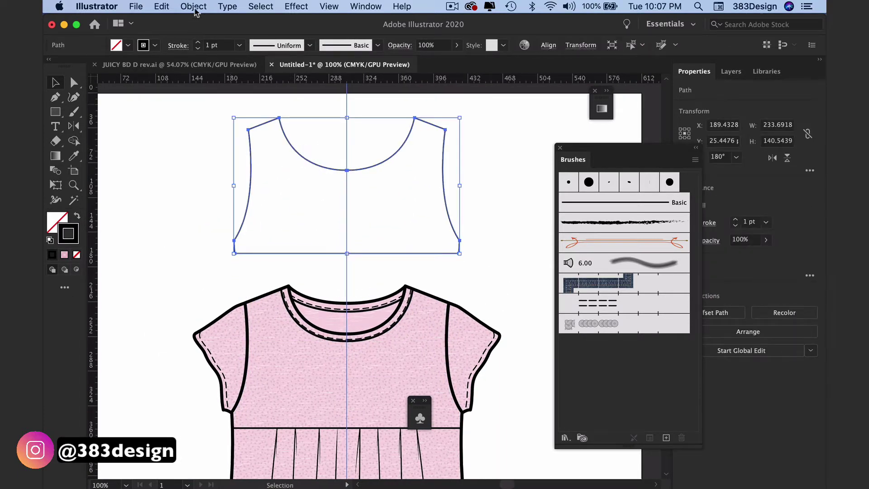
- Lock the bodice outline with Object > Lock > Selection
{"action": "left_click", "coordinate": [194, 6]}
{"action": "mouse_move", "coordinate": [195, 85]}
{"action": "left_click", "coordinate": [326, 89]}
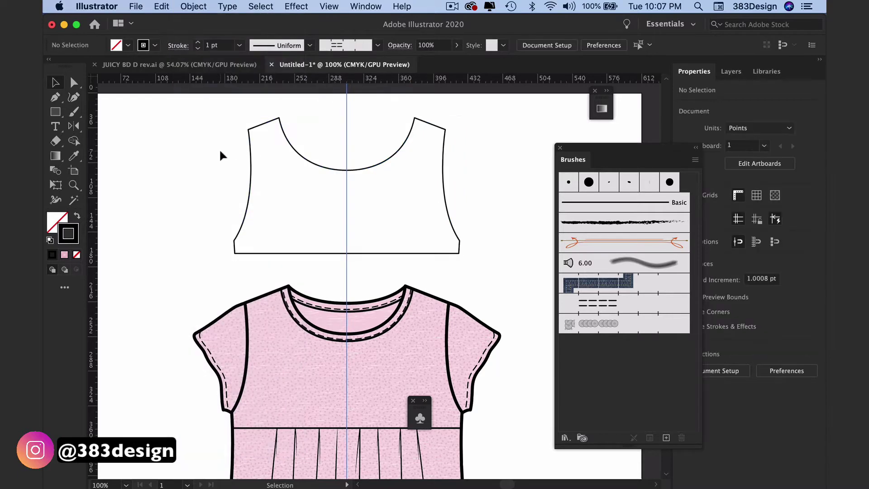
{"action": "key", "text": "super+equal"}
{"action": "scroll", "coordinate": [221, 155], "scroll_direction": "up", "scroll_amount": 3}
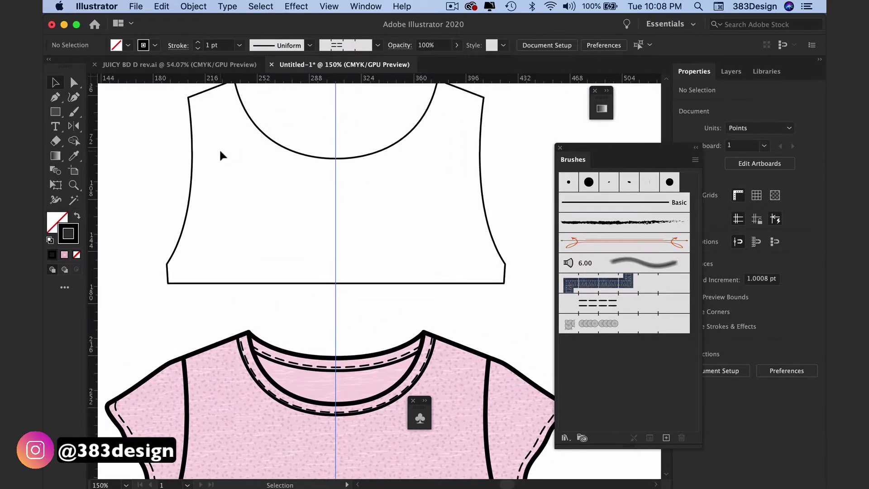
{"action": "scroll", "coordinate": [221, 156], "scroll_direction": "up", "scroll_amount": 2}
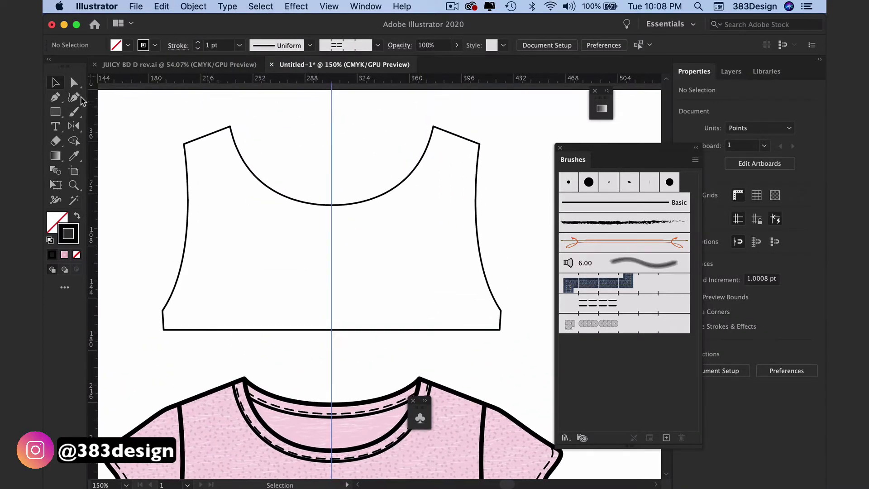
- Draw a sequin-brush line across the bodice top and stack copies down past its bottom
{"action": "key", "text": "p"}
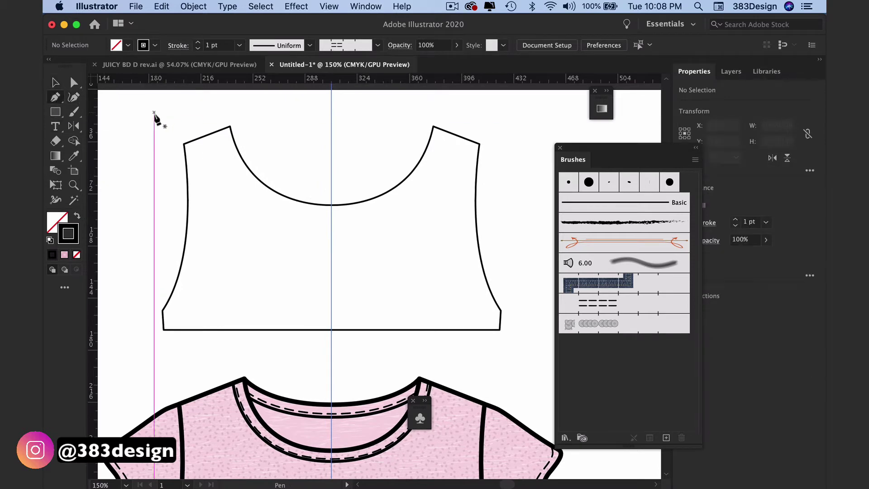
{"action": "left_click", "coordinate": [150, 119]}
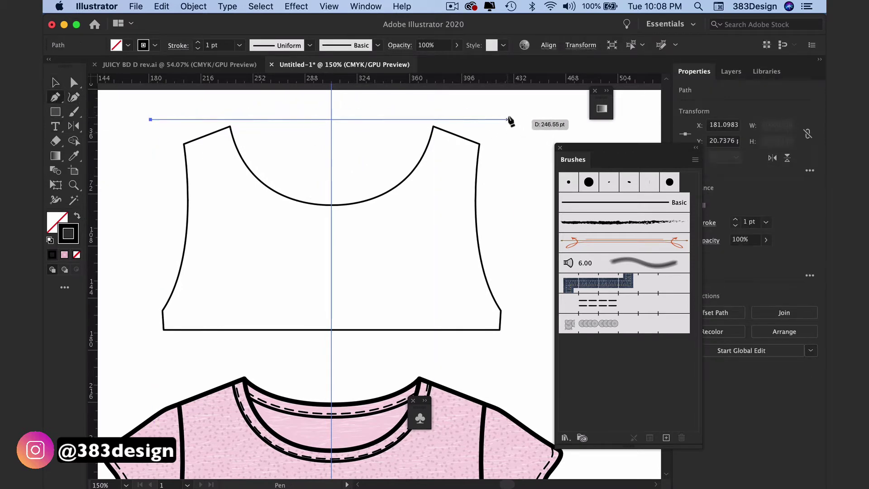
{"action": "left_click", "coordinate": [511, 120]}
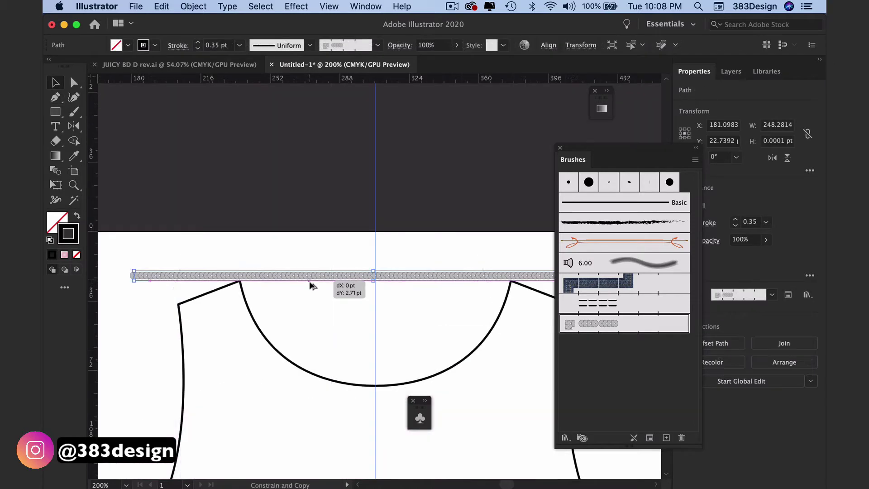
{"action": "left_click_drag", "start_coordinate": [310, 285], "coordinate": [310, 285]}
{"action": "key", "text": "super+d"}
{"action": "key", "text": "super+d"}
{"action": "key", "text": "super+d"}
{"action": "key", "text": "super+d"}
{"action": "key", "text": "super+d"}
{"action": "key", "text": "super+d"}
{"action": "key", "text": "super+d"}
{"action": "key", "text": "super+d"}
{"action": "key", "text": "super+d"}
{"action": "key", "text": "super+d"}
{"action": "key", "text": "super+d"}
{"action": "key", "text": "super+d"}
{"action": "key", "text": "super+d"}
{"action": "key", "text": "super+d"}
{"action": "key", "text": "super+d"}
{"action": "key", "text": "super+d"}
{"action": "key", "text": "super+d"}
{"action": "key", "text": "super+d"}
{"action": "key", "text": "super+d"}
{"action": "key", "text": "super+d"}
{"action": "key", "text": "super+d"}
{"action": "key", "text": "super+d"}
{"action": "key", "text": "super+minus"}
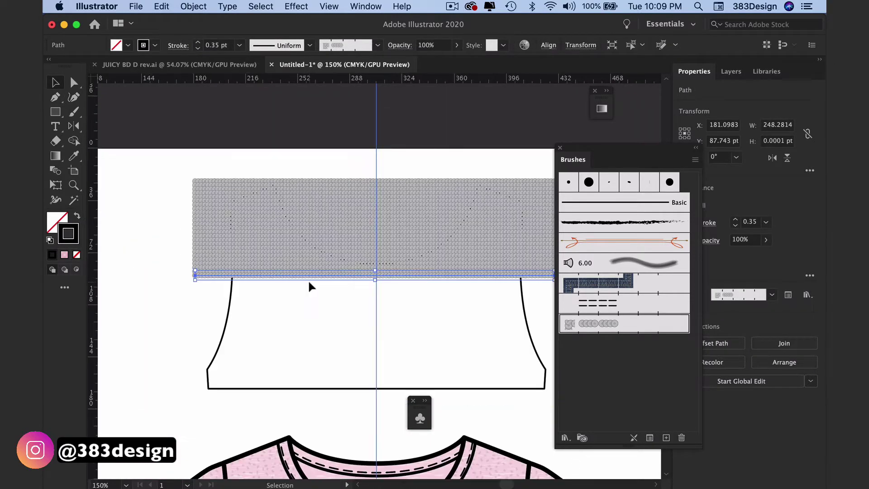
{"action": "key", "text": "super+d"}
{"action": "key", "text": "super+d"}
{"action": "key", "text": "super+d"}
{"action": "key", "text": "super+d"}
{"action": "key", "text": "super+d"}
{"action": "key", "text": "super+d"}
{"action": "key", "text": "super+d"}
{"action": "key", "text": "super+d"}
{"action": "key", "text": "super+d"}
{"action": "key", "text": "super+d"}
{"action": "key", "text": "super+d"}
{"action": "key", "text": "super+d"}
{"action": "key", "text": "super+d"}
{"action": "key", "text": "super+d"}
{"action": "key", "text": "super+d"}
{"action": "key", "text": "super+d"}
{"action": "key", "text": "super+d"}
{"action": "key", "text": "super+d"}
{"action": "key", "text": "super+d"}
{"action": "key", "text": "super+d"}
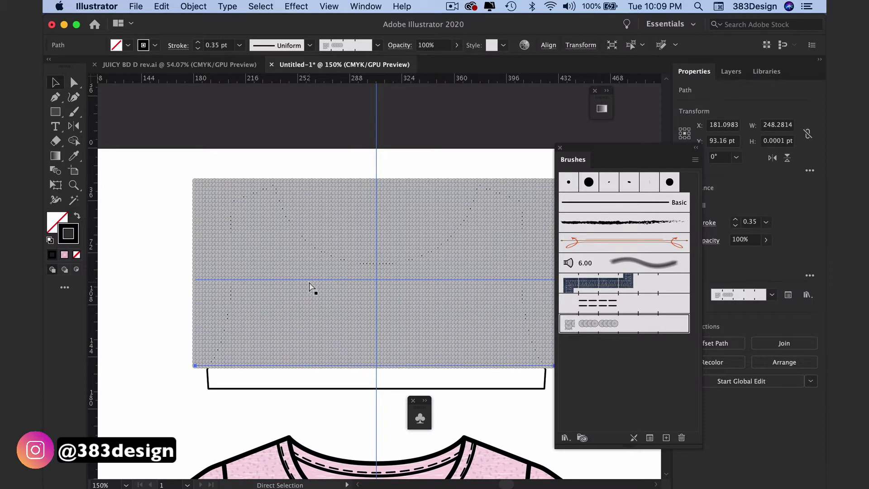
{"action": "key", "text": "super+d"}
{"action": "key", "text": "super+d"}
{"action": "key", "text": "super+d"}
{"action": "key", "text": "super+d"}
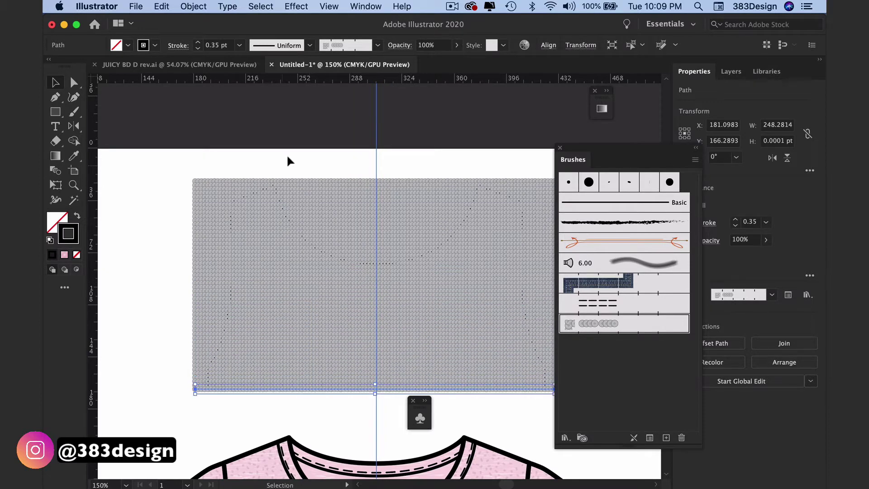
{"action": "left_click", "coordinate": [288, 150]}
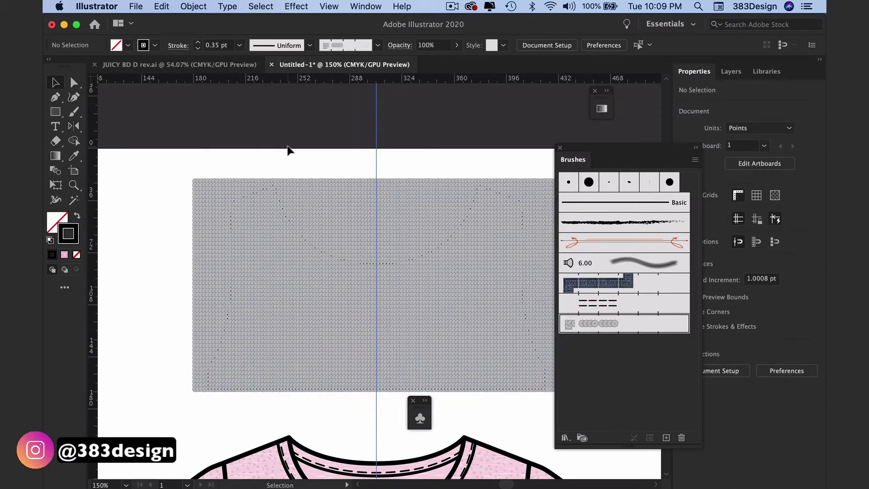
{"action": "scroll", "coordinate": [288, 150], "scroll_direction": "right", "scroll_amount": 3}
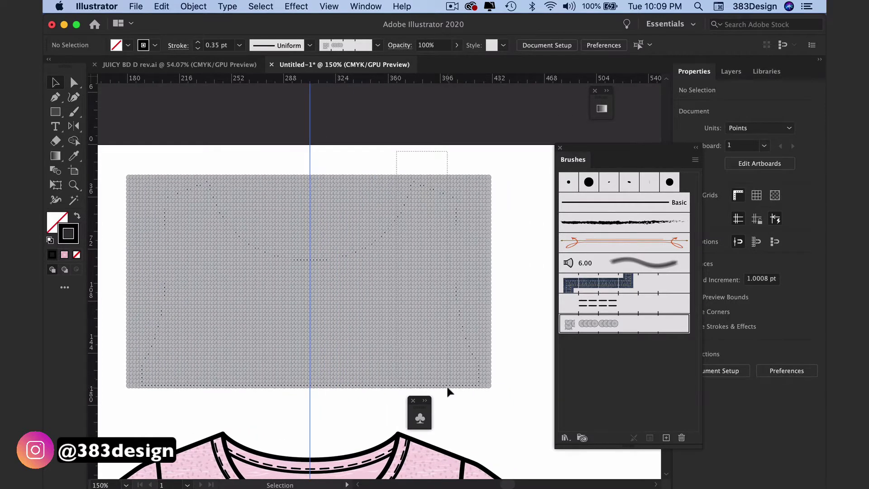
- Expand the brushed sequin band into editable shapes
{"action": "left_click_drag", "start_coordinate": [448, 392], "coordinate": [297, 138]}
{"action": "left_click", "coordinate": [193, 6]}
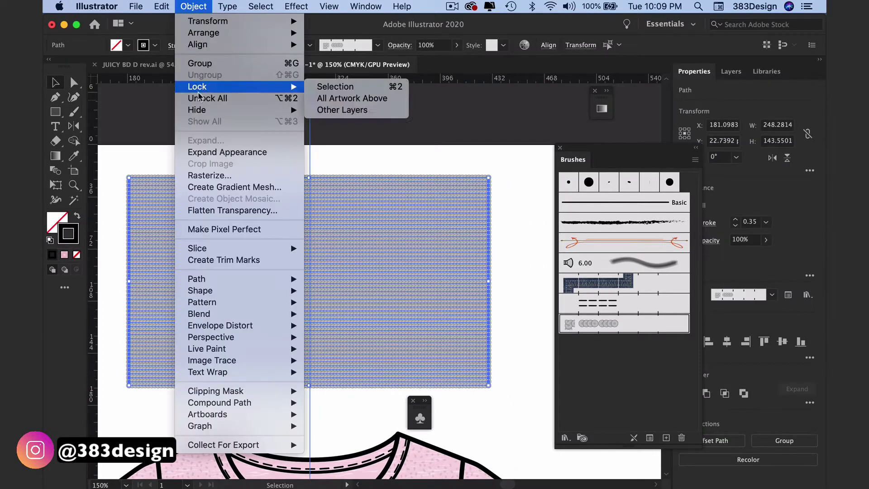
{"action": "left_click", "coordinate": [201, 153]}
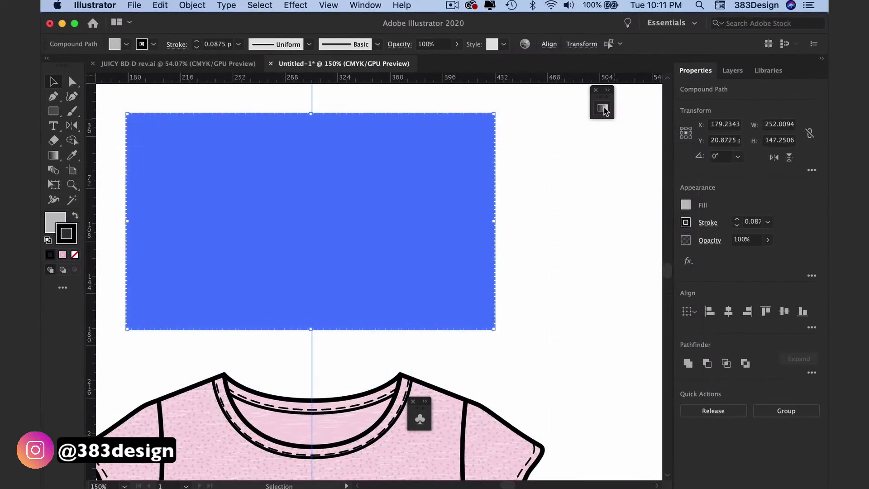
- Fill the sequins with the pink gradient swatch and set the stroke to None
{"action": "left_click", "coordinate": [604, 109]}
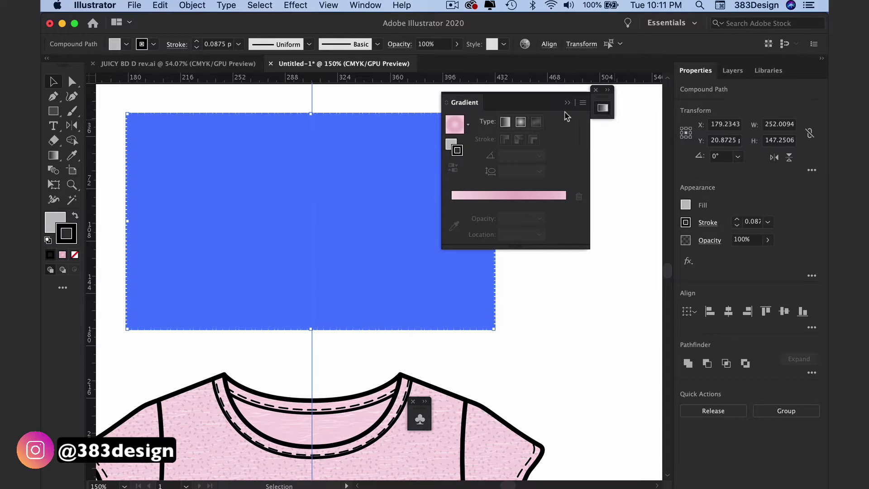
{"action": "left_click", "coordinate": [686, 206]}
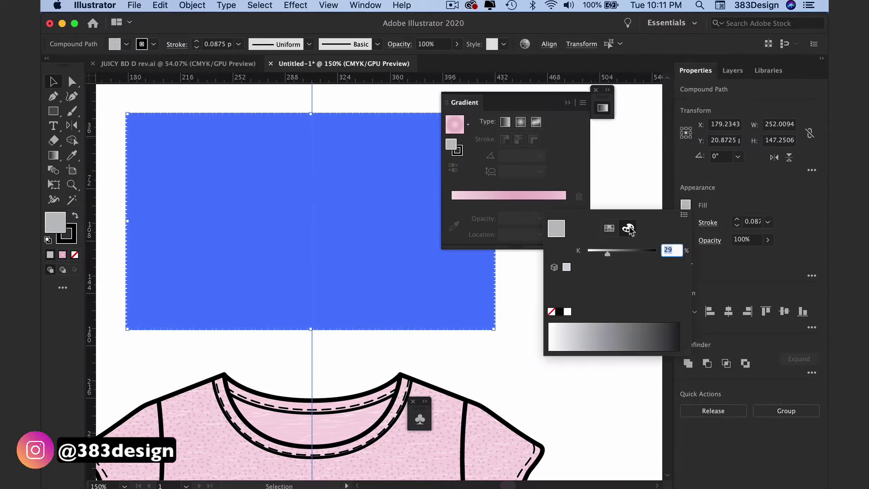
{"action": "left_click", "coordinate": [601, 234]}
{"action": "left_click", "coordinate": [636, 257]}
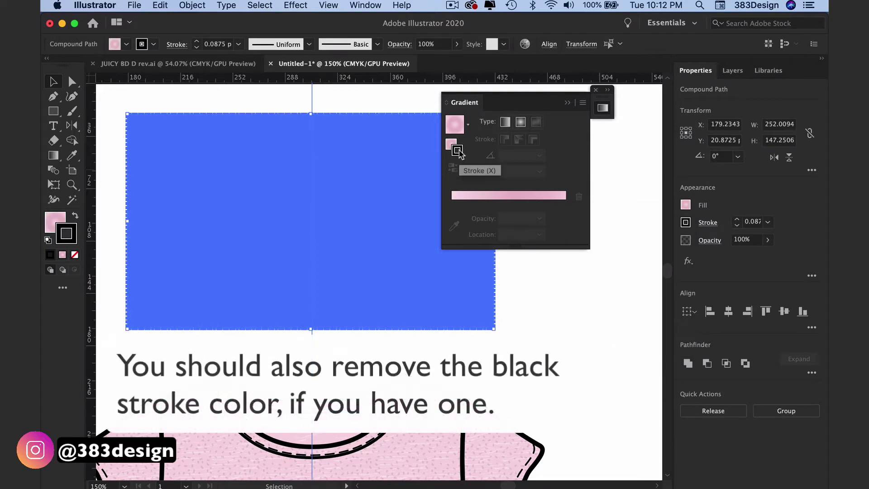
{"action": "left_click", "coordinate": [75, 255]}
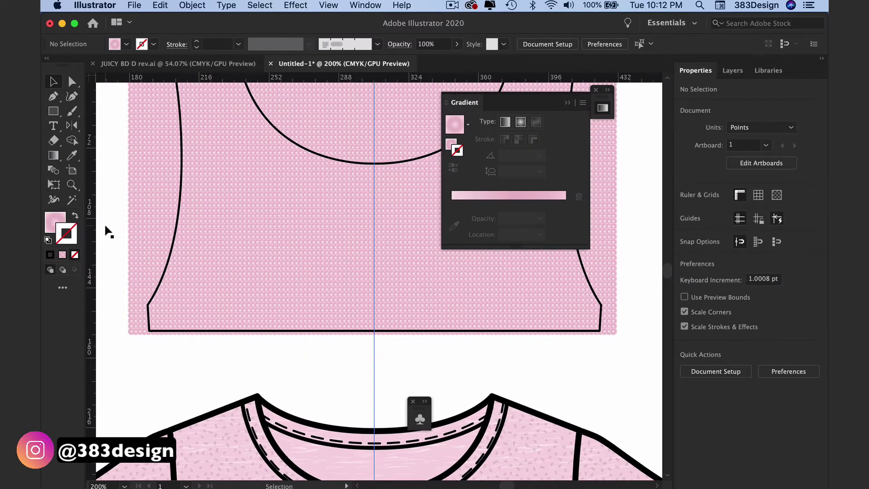
- Dock the Gradient panel into the side dock
{"action": "scroll", "coordinate": [108, 231], "scroll_direction": "up", "scroll_amount": 3}
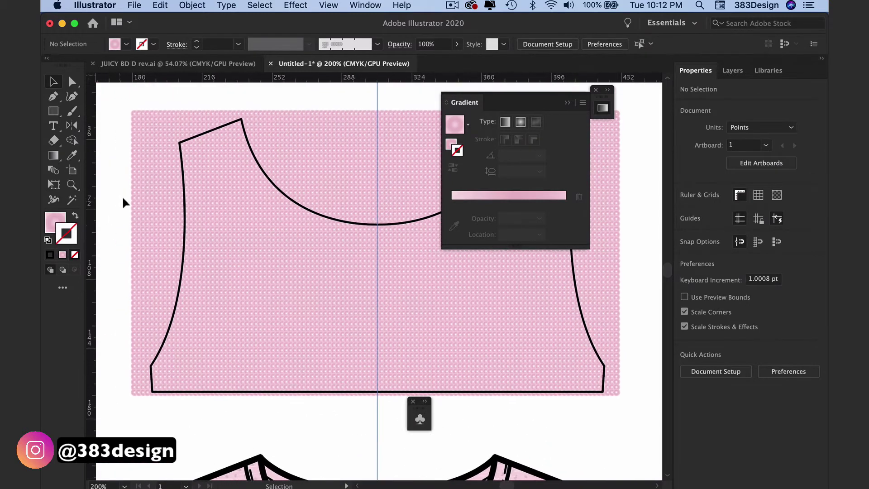
{"action": "left_click", "coordinate": [144, 200]}
{"action": "left_click", "coordinate": [108, 204]}
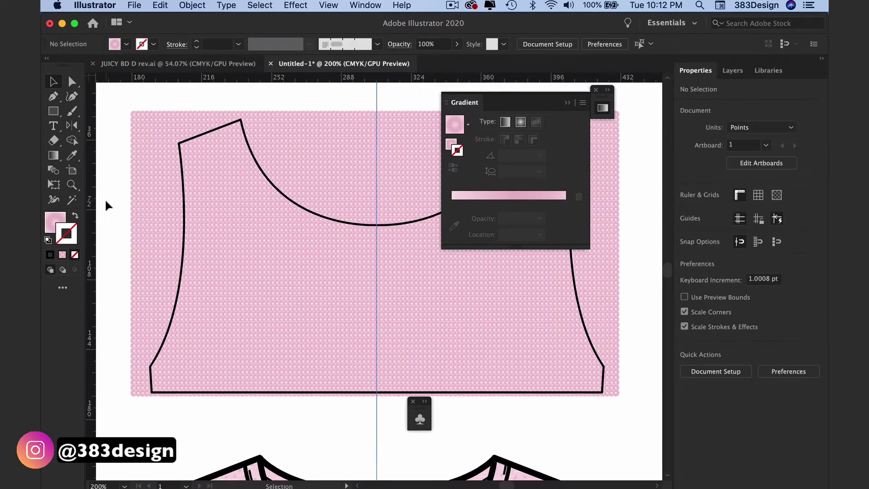
{"action": "scroll", "coordinate": [108, 204], "scroll_direction": "up", "scroll_amount": 2}
{"action": "scroll", "coordinate": [107, 205], "scroll_direction": "right", "scroll_amount": 3}
{"action": "scroll", "coordinate": [107, 202], "scroll_direction": "right", "scroll_amount": 1}
{"action": "scroll", "coordinate": [107, 202], "scroll_direction": "up", "scroll_amount": 1}
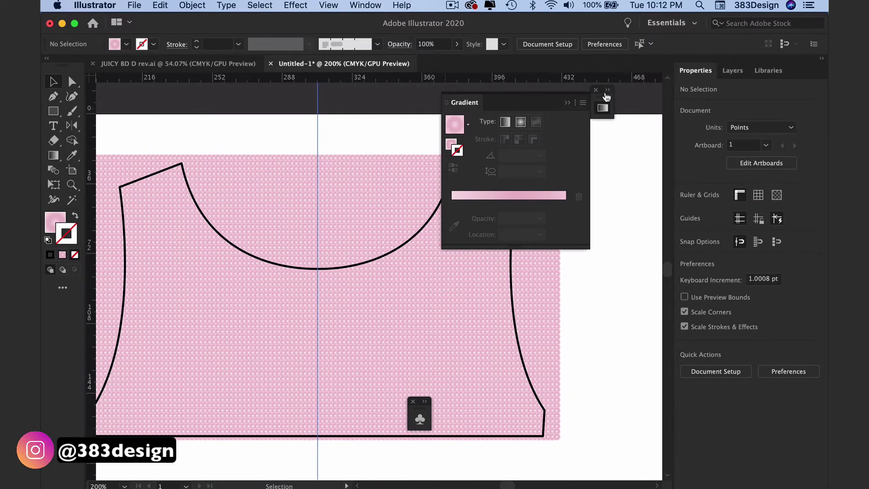
{"action": "left_click_drag", "start_coordinate": [602, 102], "coordinate": [656, 136]}
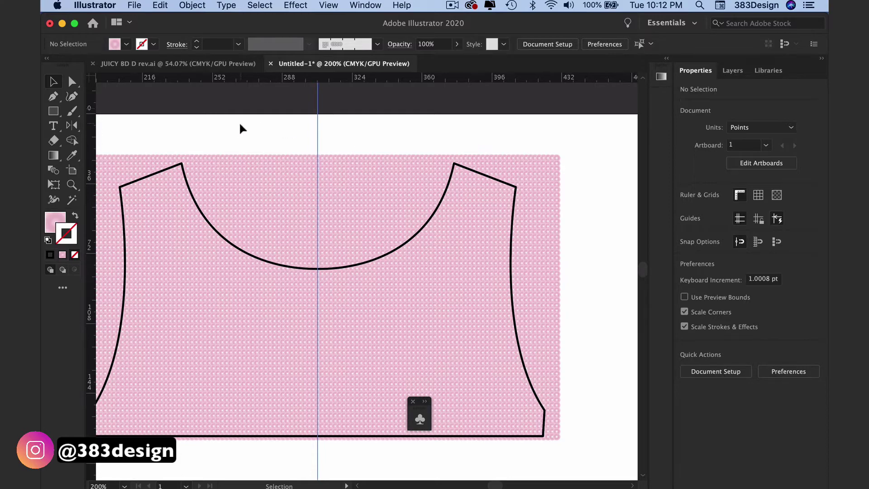
- Delete the sequins spilling inside and above the neckline
{"action": "left_click_drag", "start_coordinate": [235, 128], "coordinate": [412, 218]}
{"action": "left_click", "coordinate": [241, 158]}
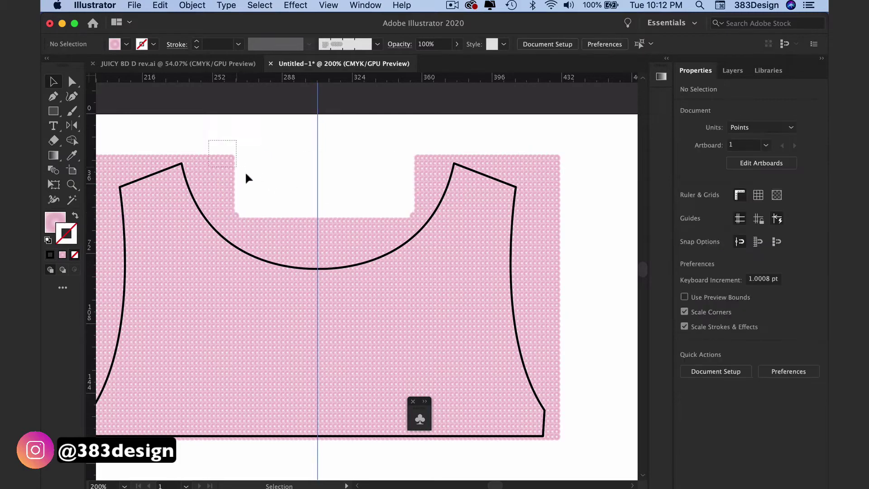
{"action": "left_click_drag", "start_coordinate": [280, 212], "coordinate": [281, 210]}
{"action": "key", "text": "Delete"}
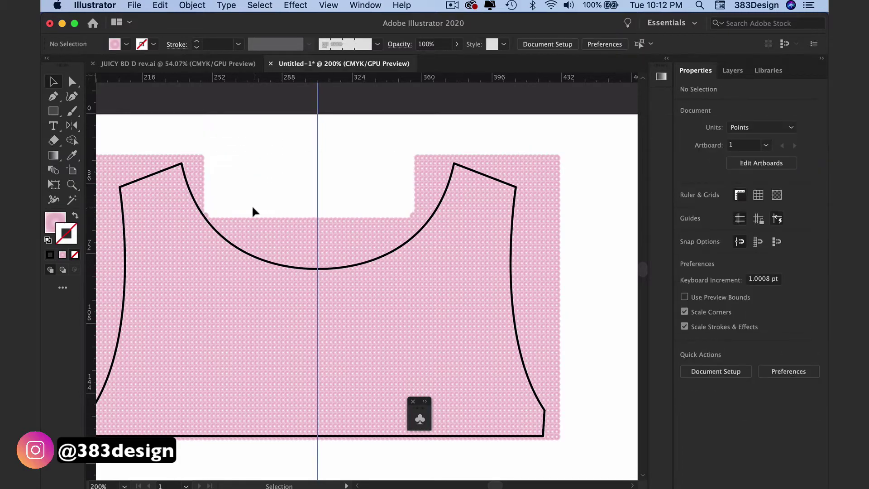
{"action": "left_click_drag", "start_coordinate": [393, 236], "coordinate": [404, 236]}
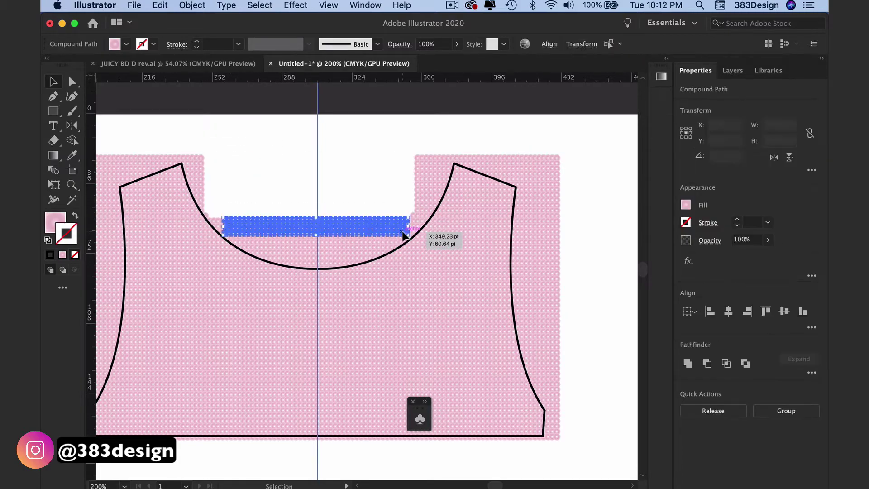
{"action": "key", "text": "Delete"}
{"action": "left_click_drag", "start_coordinate": [231, 222], "coordinate": [233, 224]}
{"action": "key", "text": "Delete"}
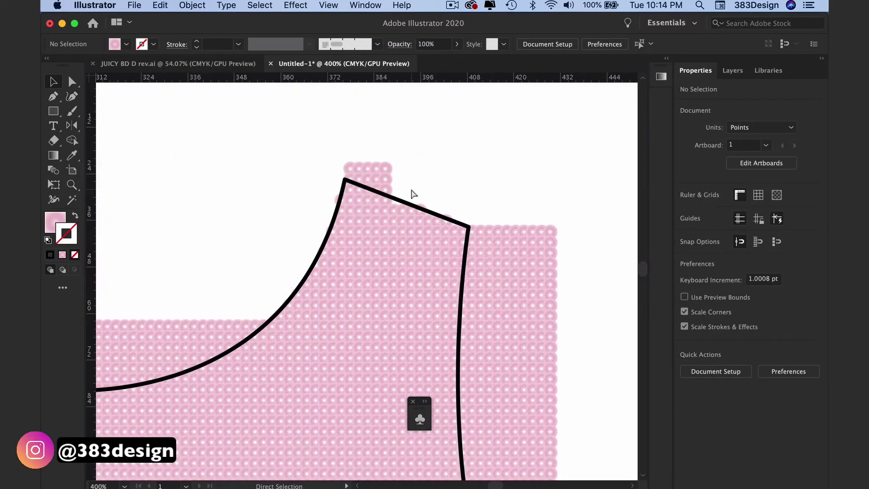
- Delete the stray sequin pieces beyond the right shoulder and outside the outline
{"action": "left_click_drag", "start_coordinate": [413, 197], "coordinate": [389, 205]}
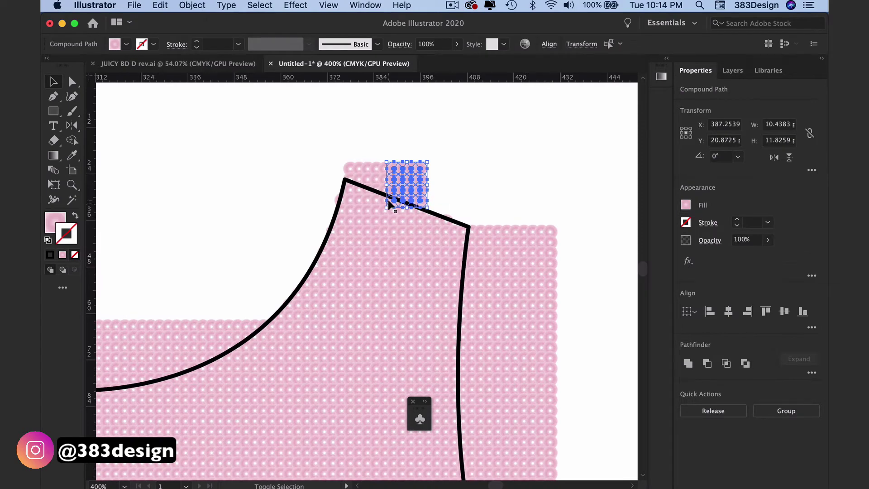
{"action": "key", "text": "Delete"}
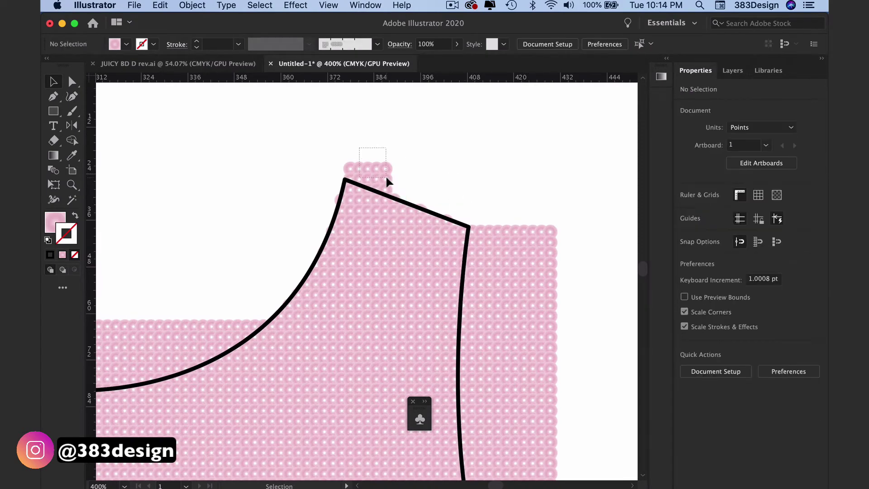
{"action": "left_click_drag", "start_coordinate": [387, 180], "coordinate": [387, 181]}
{"action": "key", "text": "Delete"}
{"action": "left_click_drag", "start_coordinate": [344, 152], "coordinate": [360, 176]}
{"action": "key", "text": "Delete"}
{"action": "left_click", "coordinate": [383, 188]}
{"action": "key", "text": "Delete"}
{"action": "left_click", "coordinate": [374, 189]}
{"action": "key", "text": "Delete"}
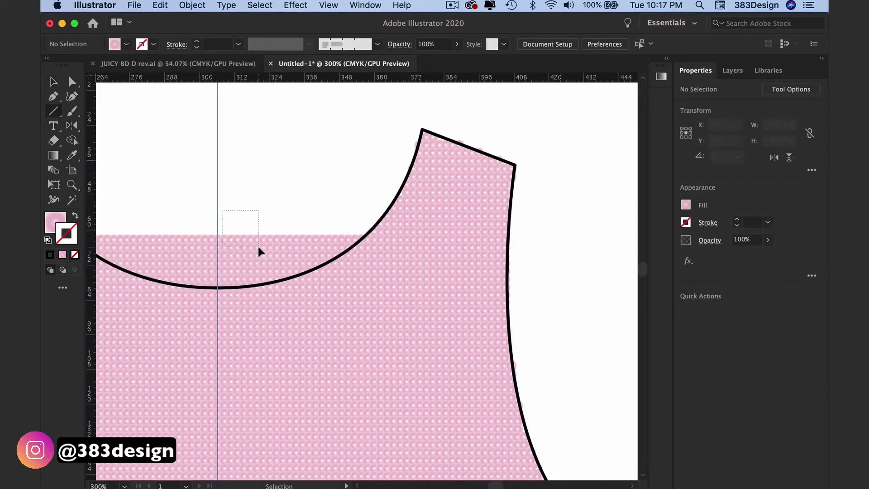
{"action": "left_click", "coordinate": [260, 248]}
{"action": "key", "text": "Delete"}
- Remove the sequins spilling past the left bodice edge
{"action": "left_click_drag", "start_coordinate": [292, 270], "coordinate": [292, 270]}
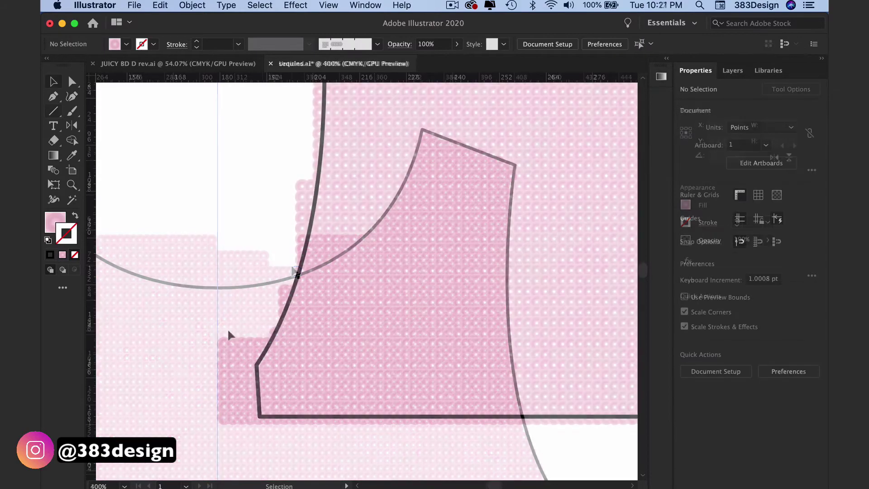
{"action": "left_click_drag", "start_coordinate": [203, 330], "coordinate": [252, 435]}
{"action": "key", "text": "Delete"}
{"action": "scroll", "coordinate": [301, 268], "scroll_direction": "down", "scroll_amount": 1}
{"action": "left_click", "coordinate": [297, 262]}
{"action": "left_click", "coordinate": [235, 291]}
{"action": "scroll", "coordinate": [234, 290], "scroll_direction": "up", "scroll_amount": 4}
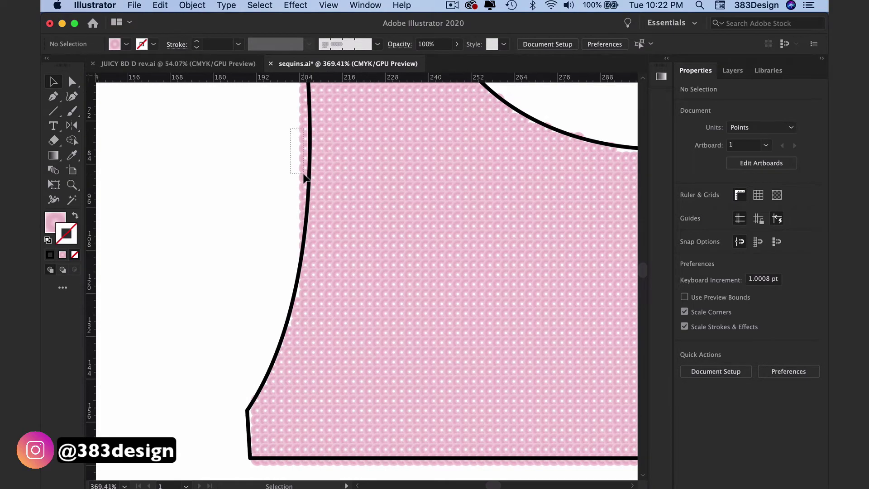
{"action": "left_click_drag", "start_coordinate": [304, 178], "coordinate": [304, 178]}
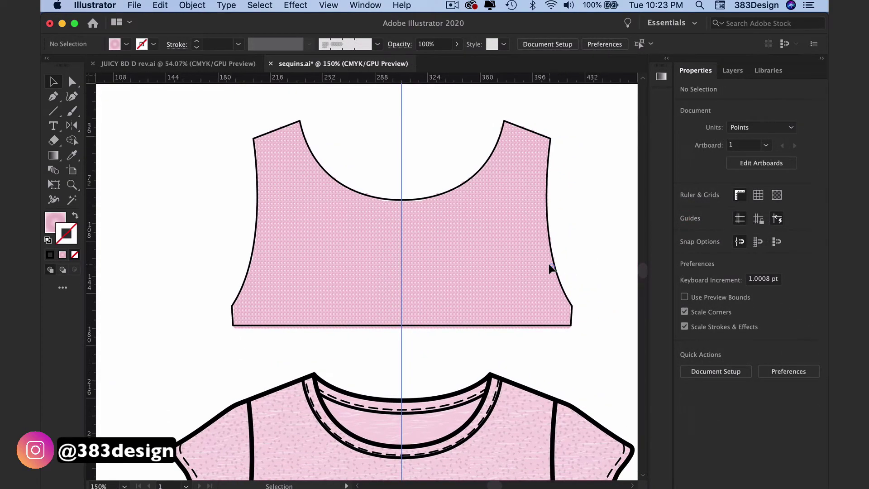
- Give several neckline-edge sequins the lighter New Gradient Swatch 9 fill
{"action": "left_click", "coordinate": [549, 264]}
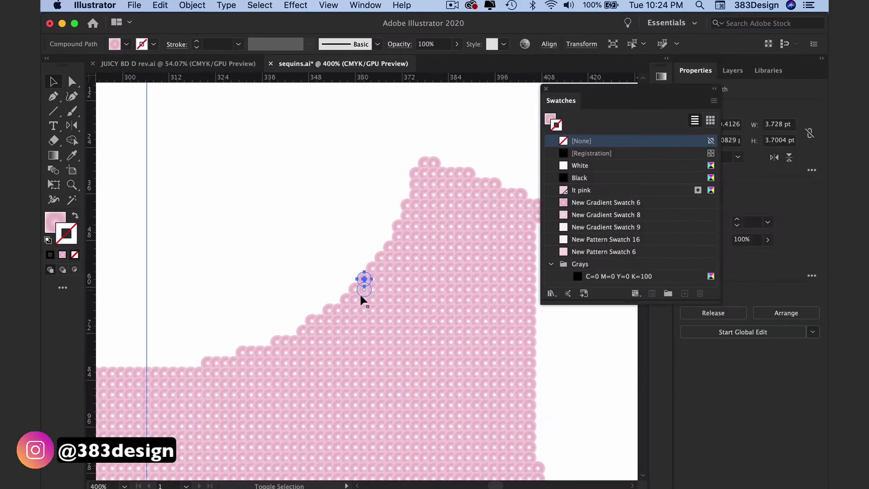
{"action": "left_click", "coordinate": [352, 300], "text": "shift"}
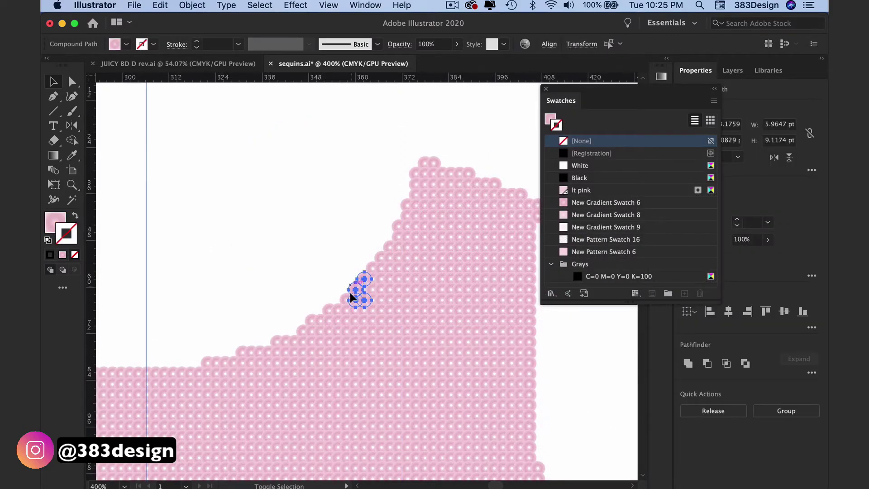
{"action": "left_click", "coordinate": [329, 312], "text": "shift"}
{"action": "mouse_move", "coordinate": [297, 345]}
{"action": "left_mouse_down"}
{"action": "mouse_move", "coordinate": [275, 347]}
{"action": "mouse_move", "coordinate": [281, 339]}
{"action": "left_mouse_up"}
{"action": "left_click", "coordinate": [584, 203]}
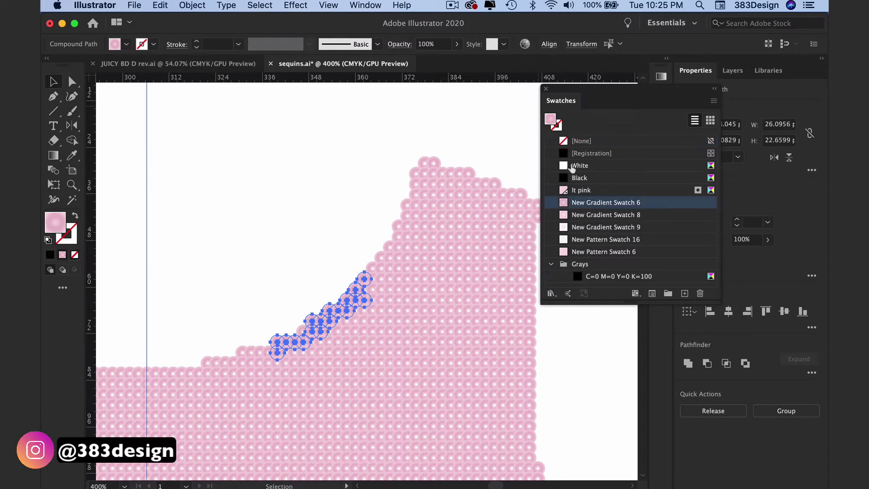
{"action": "left_click", "coordinate": [602, 227]}
{"action": "left_click", "coordinate": [319, 274]}
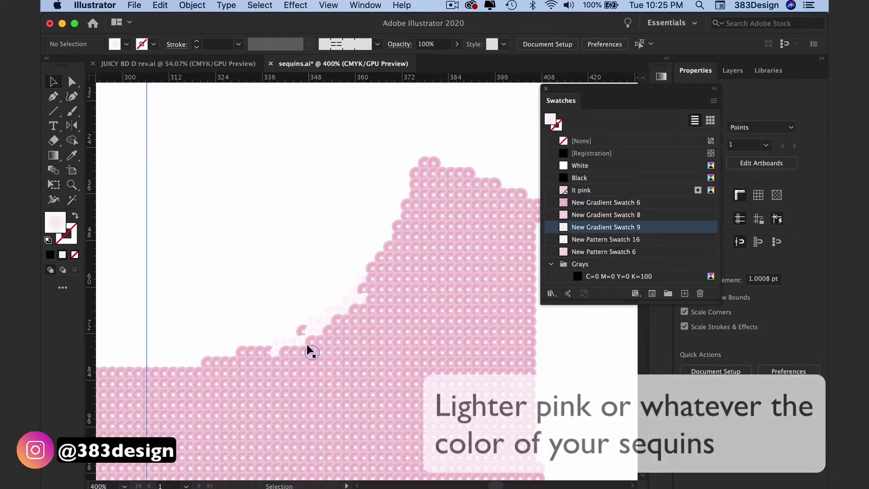
- Select a cluster of individual sequins along the shoulder edge
{"action": "key", "text": "a"}
{"action": "key", "text": "super+minus"}
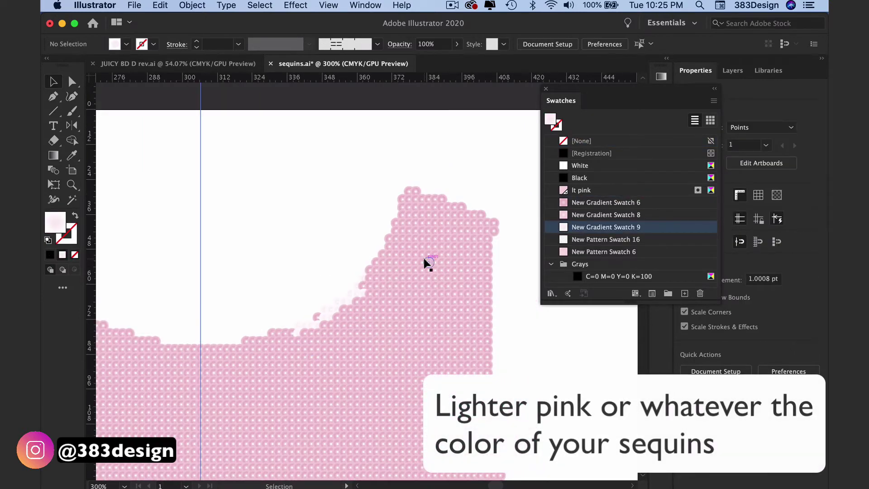
{"action": "left_click", "coordinate": [485, 263]}
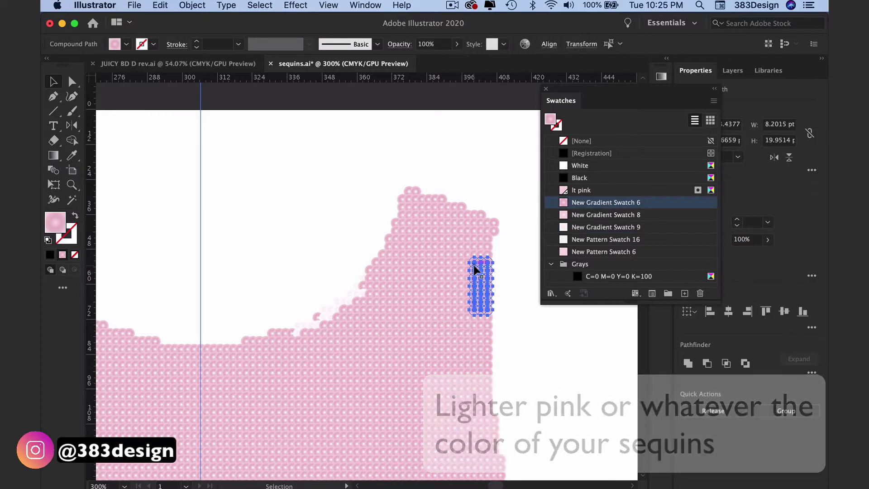
{"action": "left_click", "coordinate": [504, 269]}
{"action": "left_click", "coordinate": [487, 262]}
{"action": "left_click", "coordinate": [482, 277], "text": "shift"}
{"action": "left_click", "coordinate": [471, 272], "text": "shift"}
{"action": "left_click", "coordinate": [480, 293], "text": "shift"}
{"action": "left_click", "coordinate": [468, 287], "text": "shift"}
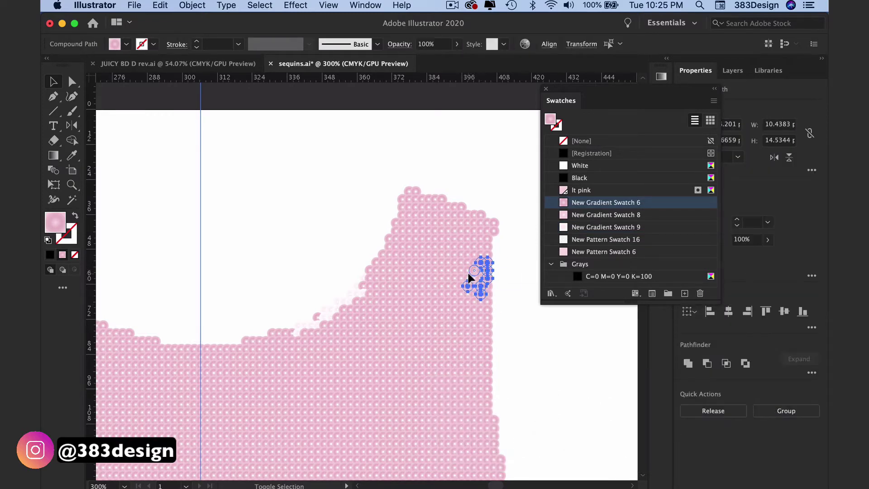
{"action": "key", "text": "super+equal"}
{"action": "key", "text": "super+equal"}
{"action": "key", "text": "super+equal"}
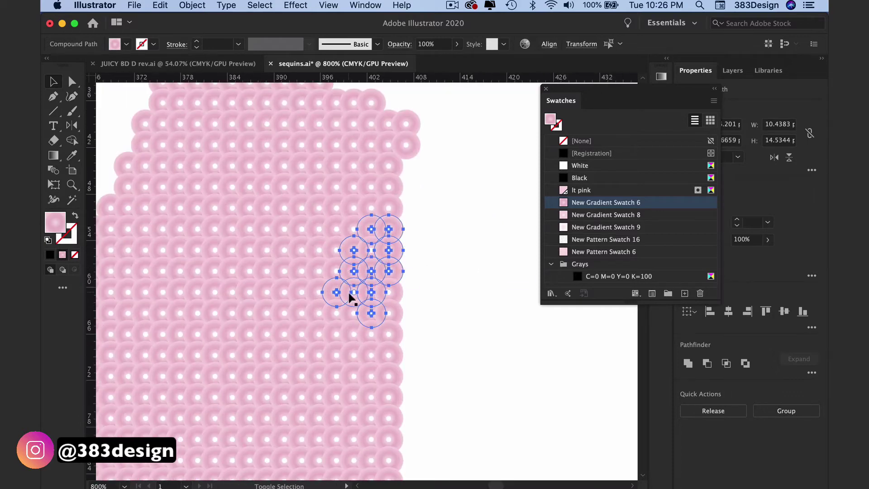
- Add more edge sequins to the selection and fill them with the light highlight
{"action": "left_click", "coordinate": [351, 298], "text": "shift"}
{"action": "left_click", "coordinate": [335, 313], "text": "shift"}
{"action": "left_click", "coordinate": [320, 331], "text": "shift"}
{"action": "left_click", "coordinate": [317, 317], "text": "shift"}
{"action": "left_click", "coordinate": [338, 338], "text": "shift"}
{"action": "left_click", "coordinate": [352, 333], "text": "shift"}
{"action": "left_click", "coordinate": [355, 315], "text": "shift"}
{"action": "left_click", "coordinate": [333, 334], "text": "shift"}
{"action": "left_click", "coordinate": [366, 261], "text": "shift"}
{"action": "left_click", "coordinate": [566, 228]}
- Lighten three sequins lower along the edge and three beside the light patch
{"action": "left_click", "coordinate": [444, 280]}
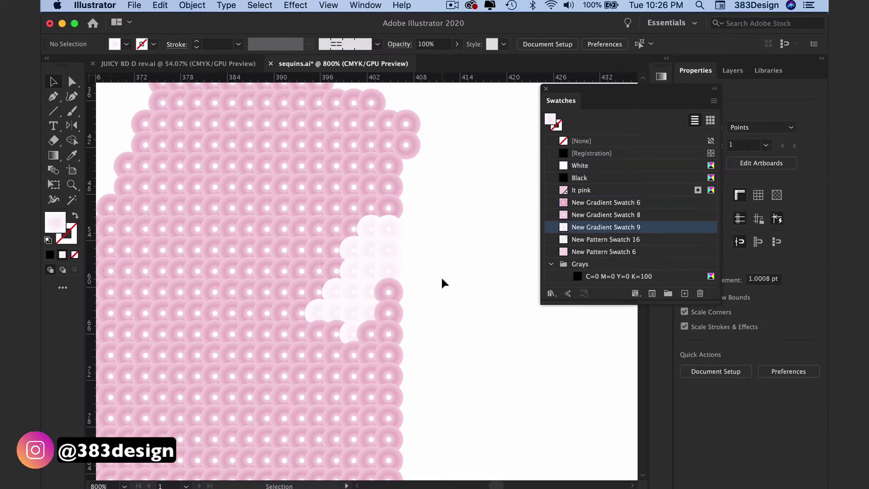
{"action": "left_click", "coordinate": [334, 337], "text": "shift"}
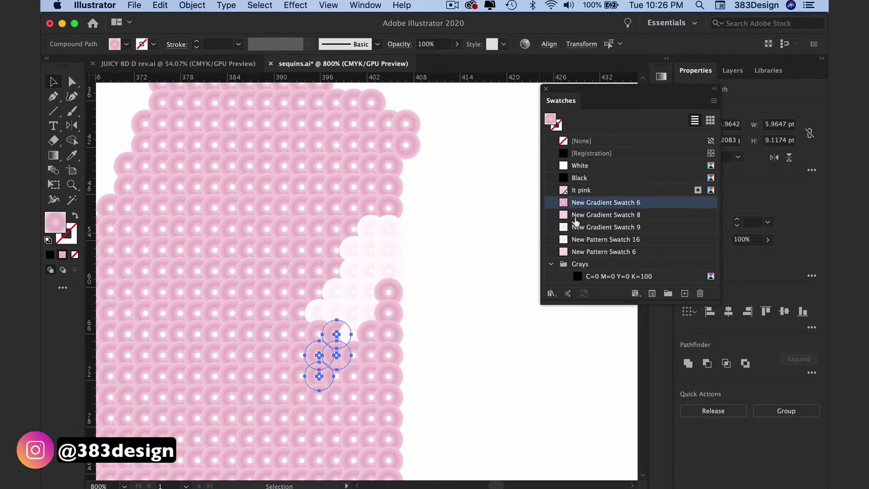
{"action": "left_click", "coordinate": [575, 222]}
{"action": "left_click", "coordinate": [448, 292]}
{"action": "key", "text": "super+minus"}
{"action": "key", "text": "super+minus"}
{"action": "key", "text": "super+minus"}
{"action": "scroll", "coordinate": [348, 326], "scroll_direction": "down", "scroll_amount": 3}
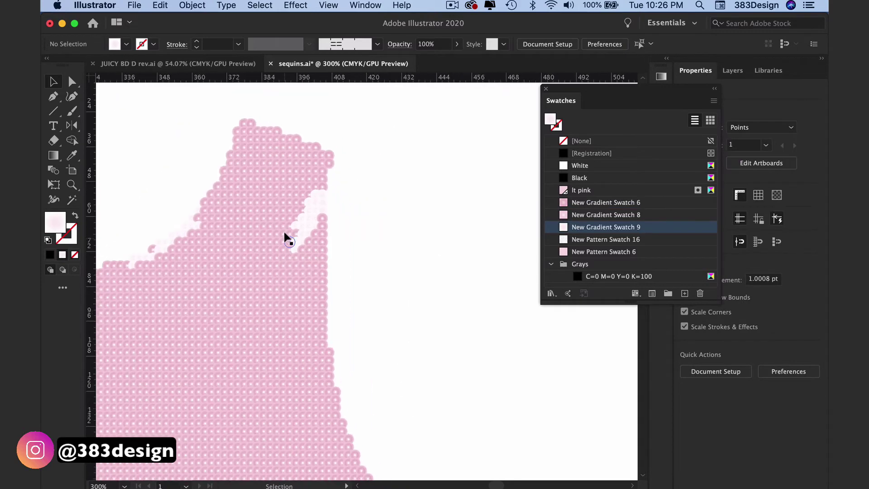
{"action": "scroll", "coordinate": [317, 374], "scroll_direction": "down", "scroll_amount": 2}
{"action": "key", "text": "super+plus"}
{"action": "key", "text": "super+plus"}
{"action": "key", "text": "super+plus"}
{"action": "key", "text": "super+plus"}
{"action": "left_click", "coordinate": [326, 196]}
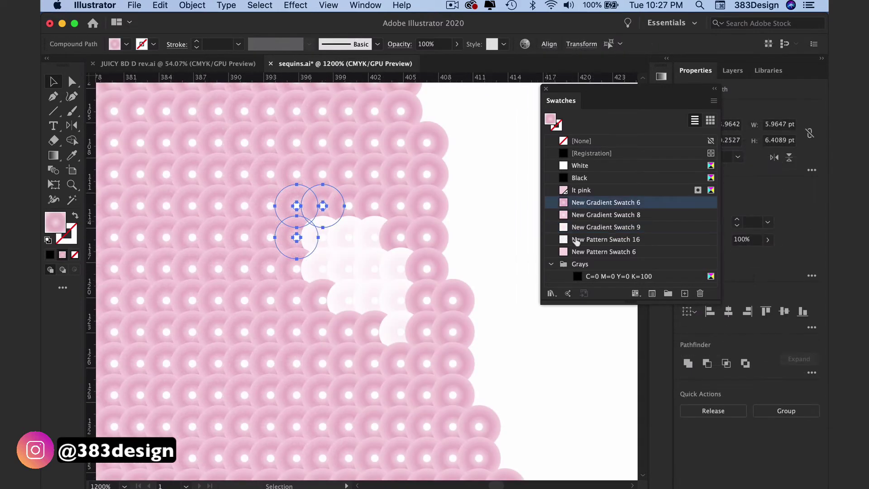
{"action": "left_click", "coordinate": [577, 227]}
- Highlight two lower sequins, then select three pink sequins beside the highlights
{"action": "left_click", "coordinate": [427, 332]}
{"action": "left_click", "coordinate": [375, 332], "text": "shift"}
{"action": "left_click", "coordinate": [575, 227]}
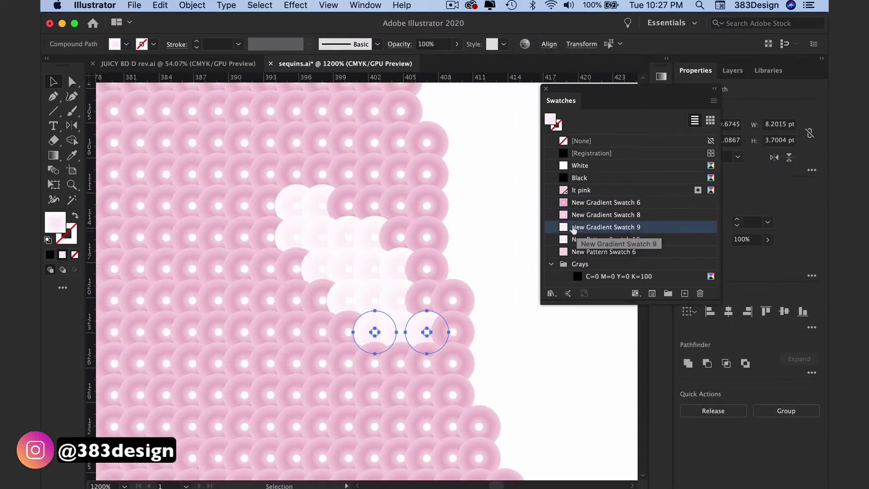
{"action": "left_click", "coordinate": [266, 204]}
{"action": "left_click", "coordinate": [244, 206], "text": "shift"}
{"action": "left_click", "coordinate": [269, 238], "text": "shift"}
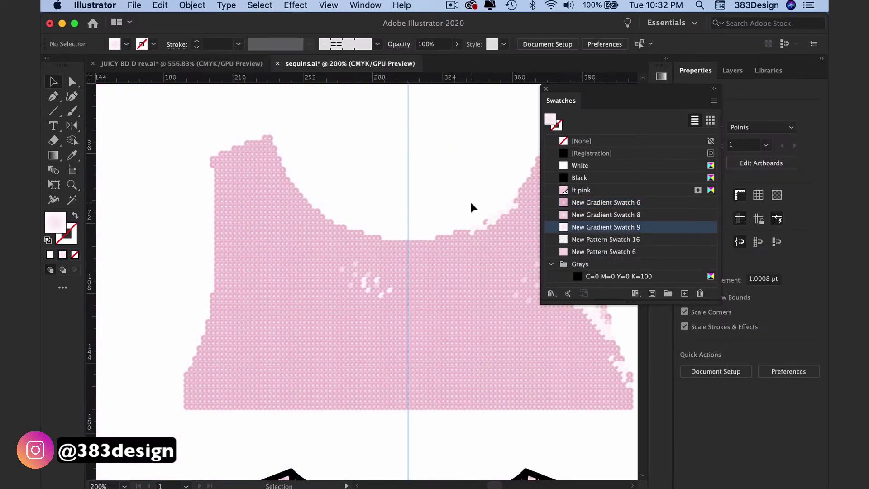
- Give two pairs of mid-bodice sequins the New Gradient Swatch 9 highlight
{"action": "left_click", "coordinate": [384, 289]}
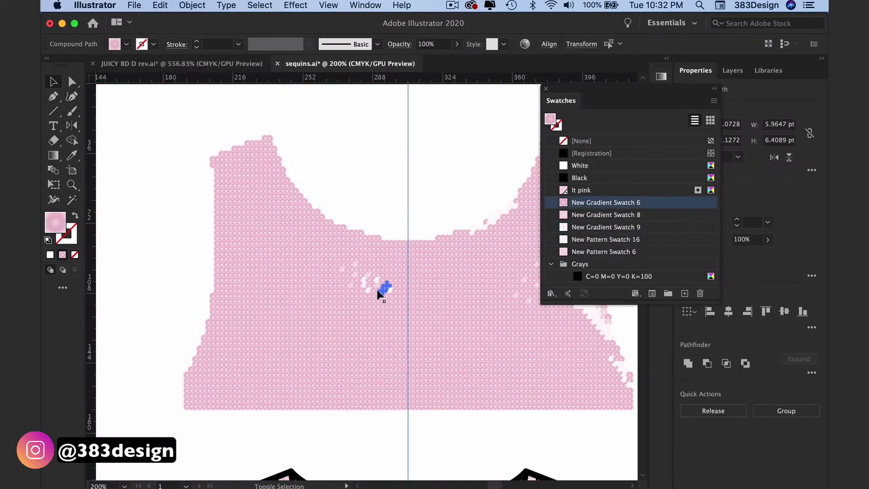
{"action": "left_click", "coordinate": [377, 312], "text": "shift"}
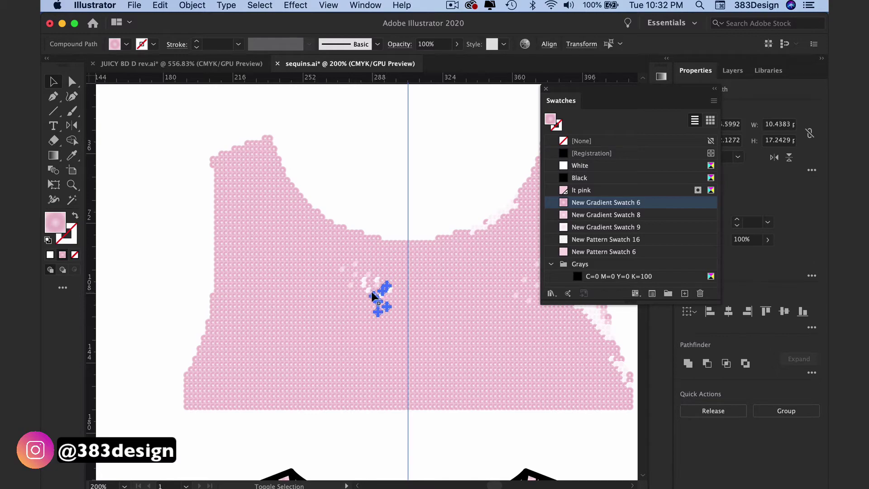
{"action": "left_click", "coordinate": [606, 227]}
{"action": "key", "text": "shift+super+a"}
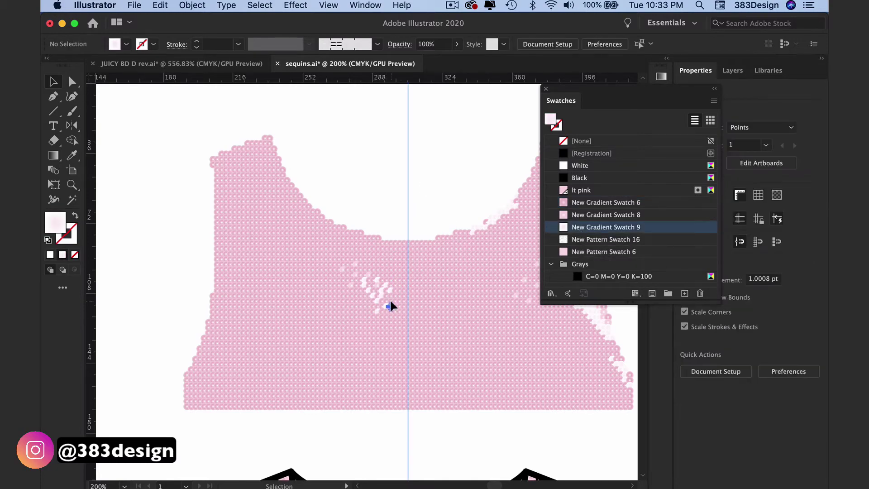
{"action": "left_click", "coordinate": [390, 307]}
{"action": "scroll", "coordinate": [391, 307], "scroll_direction": "up", "scroll_amount": 2}
{"action": "left_click", "coordinate": [368, 262], "text": "shift"}
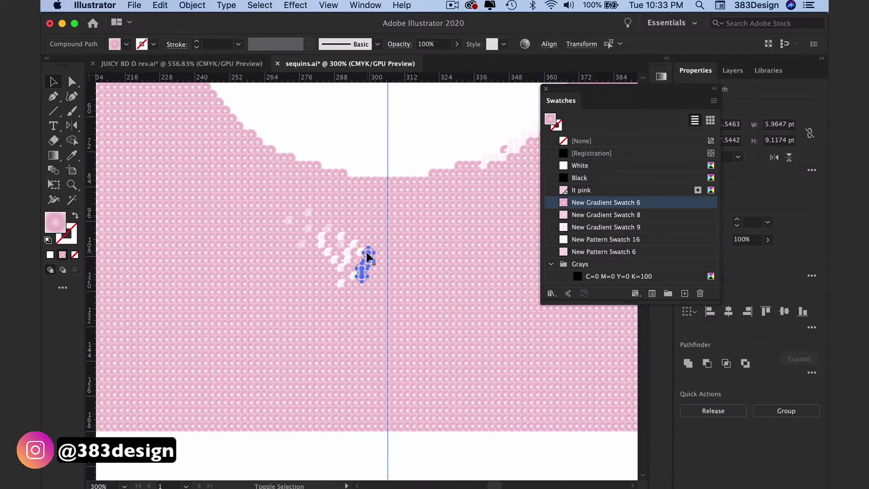
{"action": "left_click", "coordinate": [606, 227]}
{"action": "left_click", "coordinate": [412, 365]}
- Turn a cluster of lower pink sequins into light highlight sequins
{"action": "left_click", "coordinate": [428, 363], "text": "shift"}
{"action": "left_click", "coordinate": [605, 226]}
{"action": "left_click", "coordinate": [427, 340]}
{"action": "left_click", "coordinate": [407, 332], "text": "shift"}
{"action": "left_click", "coordinate": [420, 315], "text": "shift"}
{"action": "left_click", "coordinate": [401, 323], "text": "shift"}
{"action": "left_click", "coordinate": [414, 334], "text": "shift"}
{"action": "left_click", "coordinate": [407, 347], "text": "shift"}
{"action": "scroll", "coordinate": [450, 301], "scroll_direction": "down", "scroll_amount": 3}
{"action": "scroll", "coordinate": [453, 300], "scroll_direction": "up", "scroll_amount": 5}
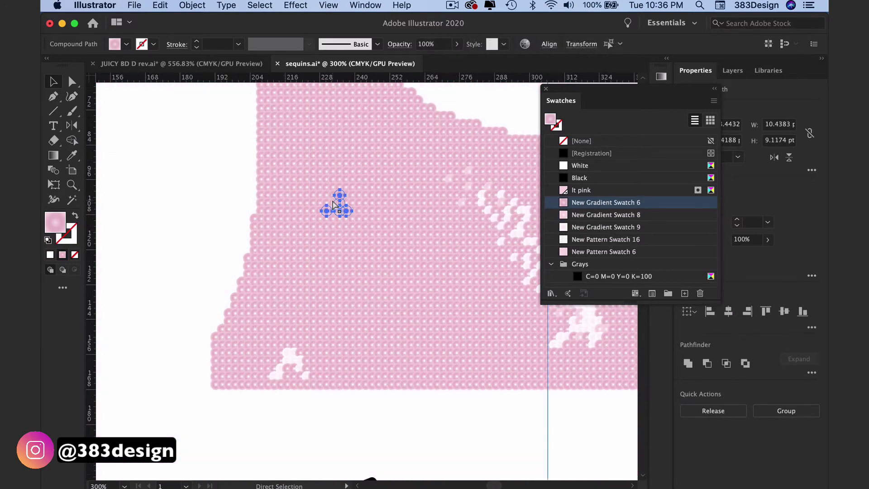
{"action": "scroll", "coordinate": [334, 205], "scroll_direction": "up", "scroll_amount": 1}
{"action": "left_click", "coordinate": [606, 227]}
- Select a few more upper sequins, then settle on a single bodice sequin
{"action": "key", "text": "v"}
{"action": "left_click", "coordinate": [355, 277]}
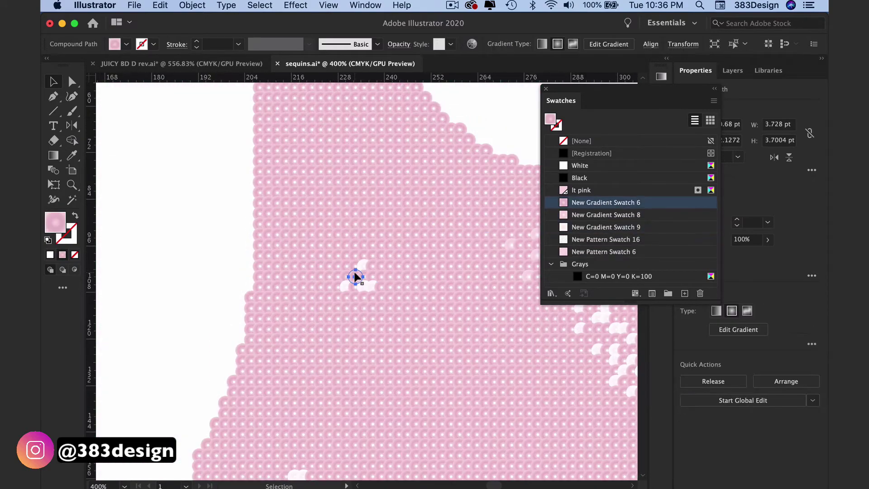
{"action": "left_click", "coordinate": [352, 260], "text": "shift"}
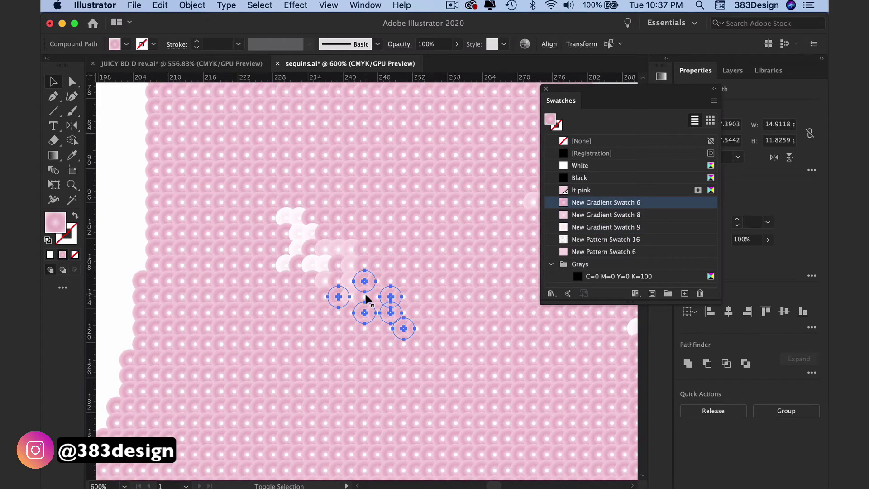
{"action": "left_click", "coordinate": [365, 287], "text": "shift"}
{"action": "scroll", "coordinate": [361, 297], "scroll_direction": "up", "scroll_amount": 1}
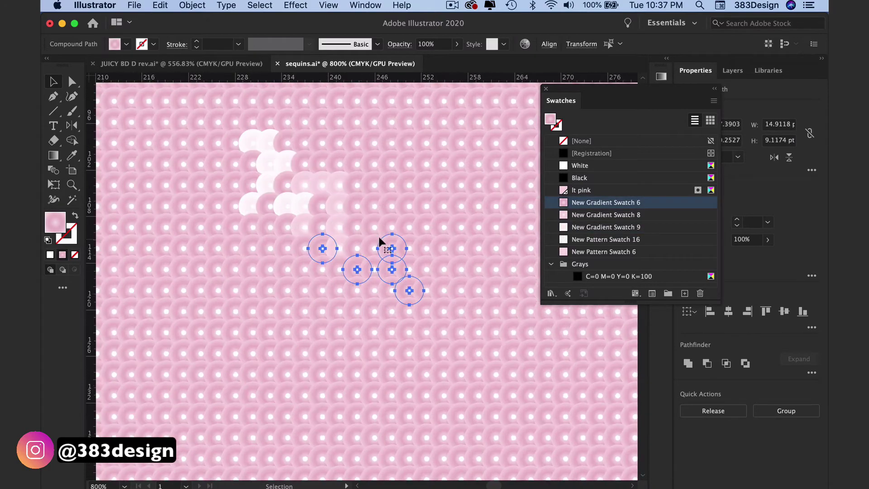
{"action": "left_click", "coordinate": [375, 248], "text": "shift"}
{"action": "left_click", "coordinate": [357, 248], "text": "shift"}
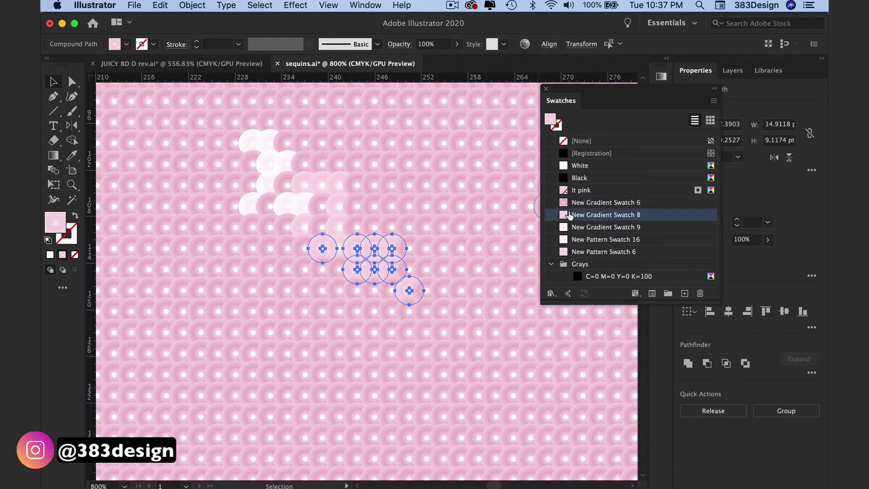
{"action": "key", "text": "super+minus"}
{"action": "key", "text": "super+minus"}
{"action": "key", "text": "super+minus"}
{"action": "key", "text": "super+minus"}
{"action": "left_click", "coordinate": [453, 164]}
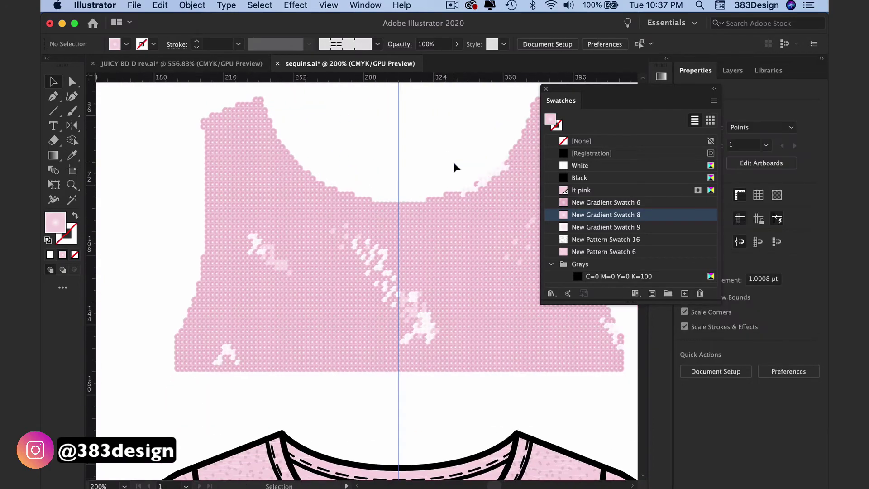
{"action": "left_click", "coordinate": [282, 258]}
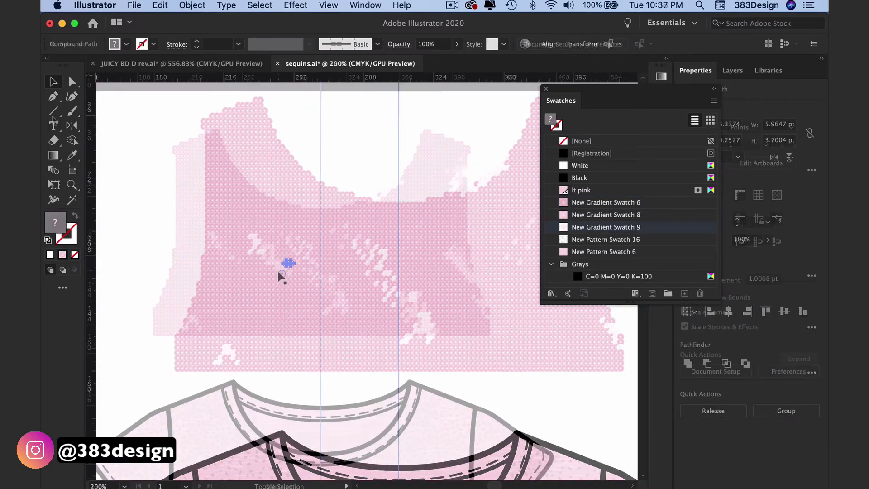
{"action": "left_click", "coordinate": [54, 111]}
- Draw a small white-filled polygon on the bodice
{"action": "left_click", "coordinate": [86, 141]}
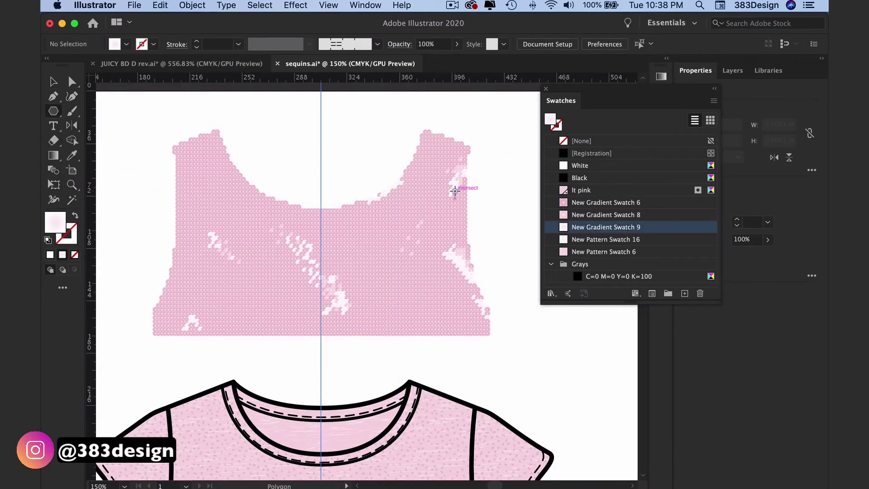
{"action": "left_click", "coordinate": [566, 168]}
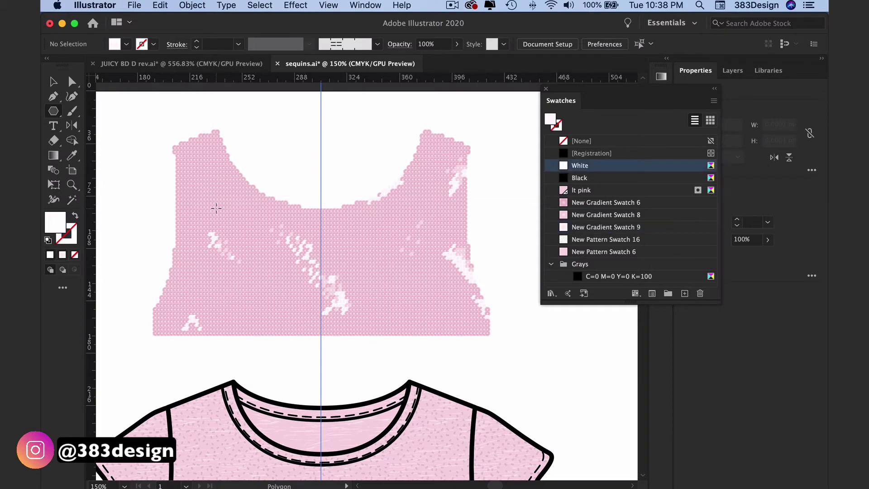
{"action": "left_click_drag", "start_coordinate": [216, 208], "coordinate": [211, 207]}
- Apply Pucker & Bloat at about -164% to pinch the polygon into a star
{"action": "left_click", "coordinate": [299, 5]}
{"action": "mouse_move", "coordinate": [321, 172]}
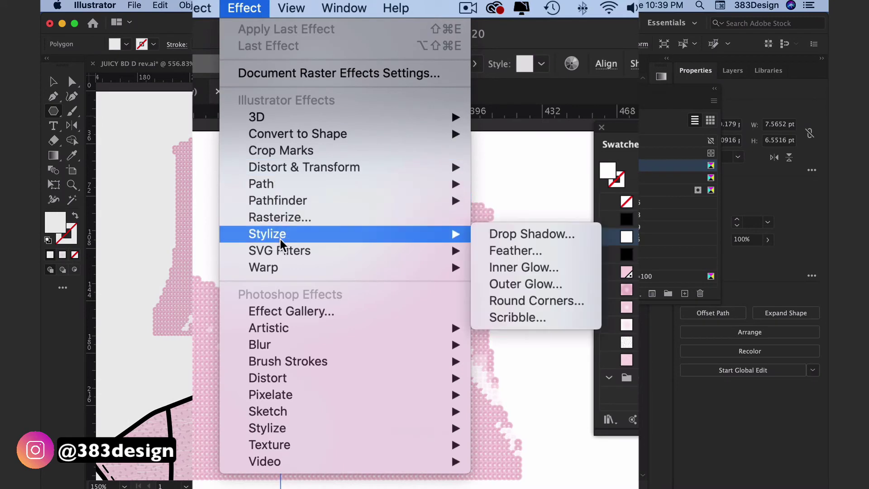
{"action": "mouse_move", "coordinate": [366, 171]}
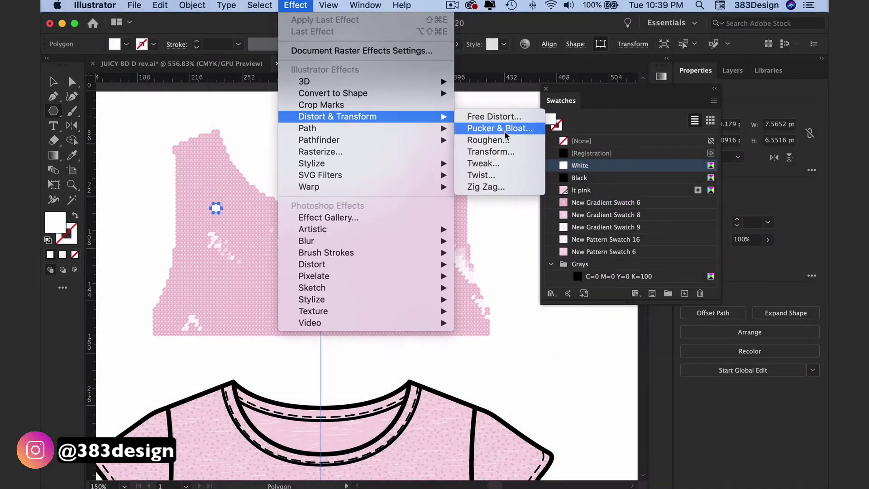
{"action": "left_click", "coordinate": [505, 130]}
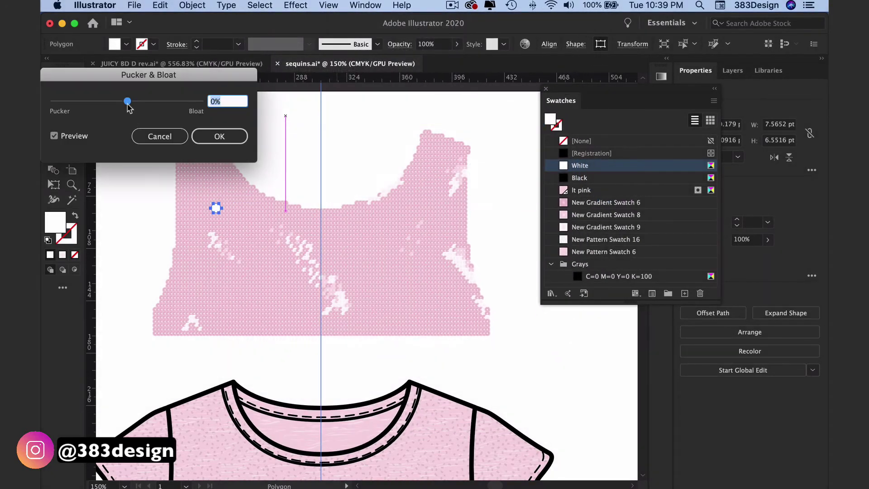
{"action": "left_click_drag", "start_coordinate": [129, 107], "coordinate": [67, 106]}
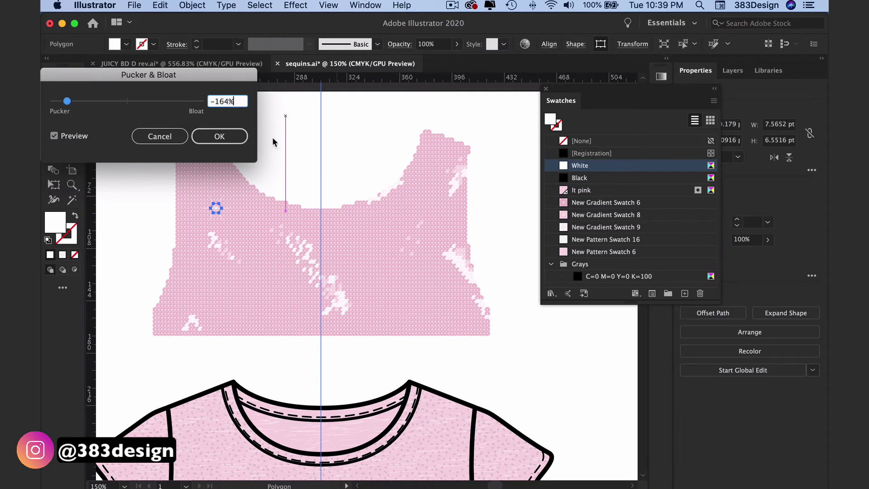
{"action": "left_click", "coordinate": [240, 137]}
- Move the star up-left and place three pasted copies on the bodice's left side
{"action": "left_click", "coordinate": [50, 82]}
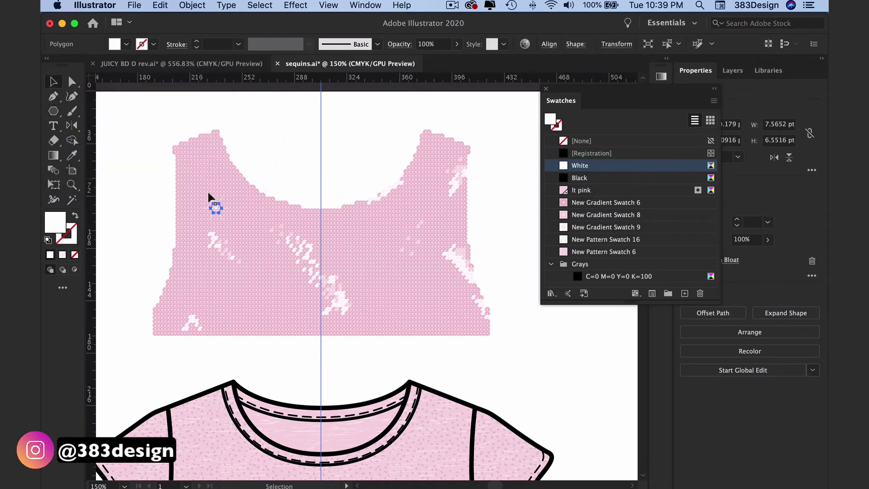
{"action": "left_click_drag", "start_coordinate": [221, 208], "coordinate": [205, 168]}
{"action": "key", "text": "super+v"}
{"action": "left_click_drag", "start_coordinate": [365, 289], "coordinate": [212, 244]}
{"action": "key", "text": "super+v"}
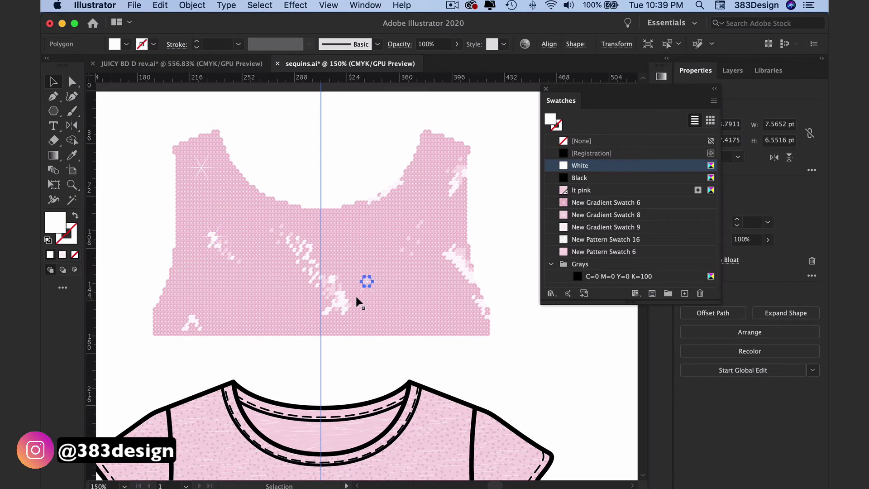
{"action": "left_click_drag", "start_coordinate": [368, 282], "coordinate": [198, 326]}
{"action": "key", "text": "super+v"}
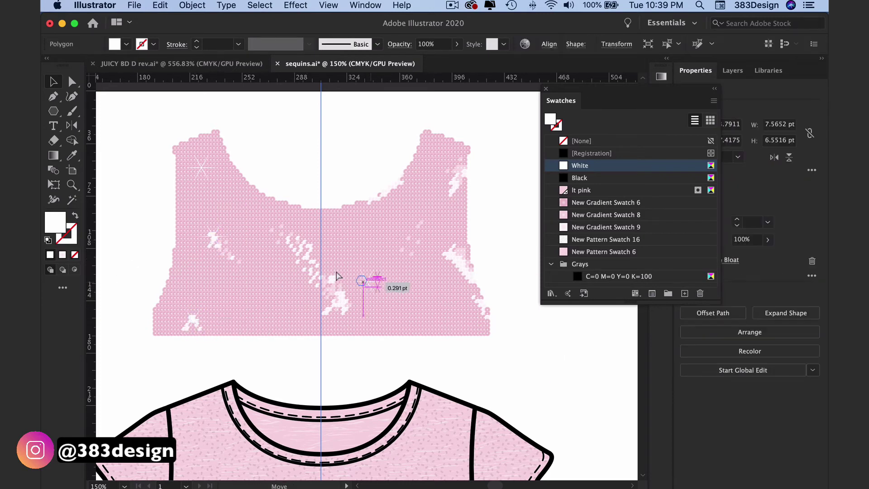
{"action": "left_click_drag", "start_coordinate": [324, 267], "coordinate": [290, 238]}
- Place more sparkle copies around the bodice centre and right side
{"action": "key", "text": "super+v"}
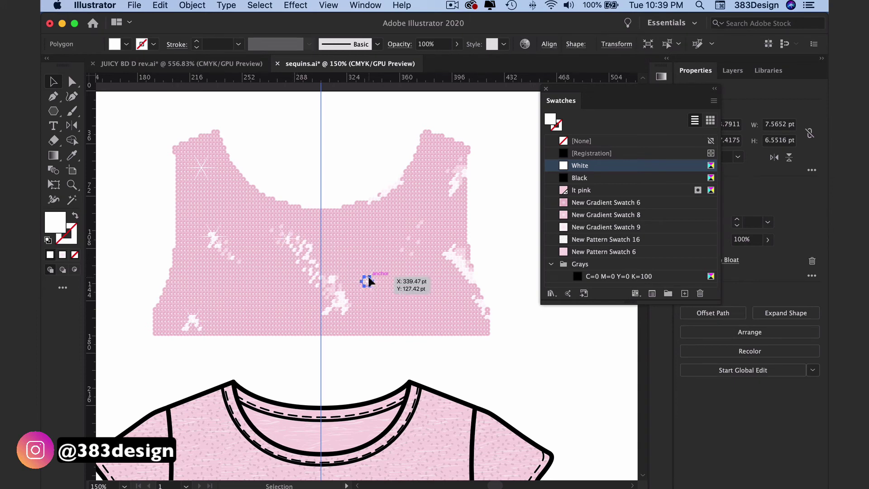
{"action": "left_click_drag", "start_coordinate": [367, 281], "coordinate": [310, 245]}
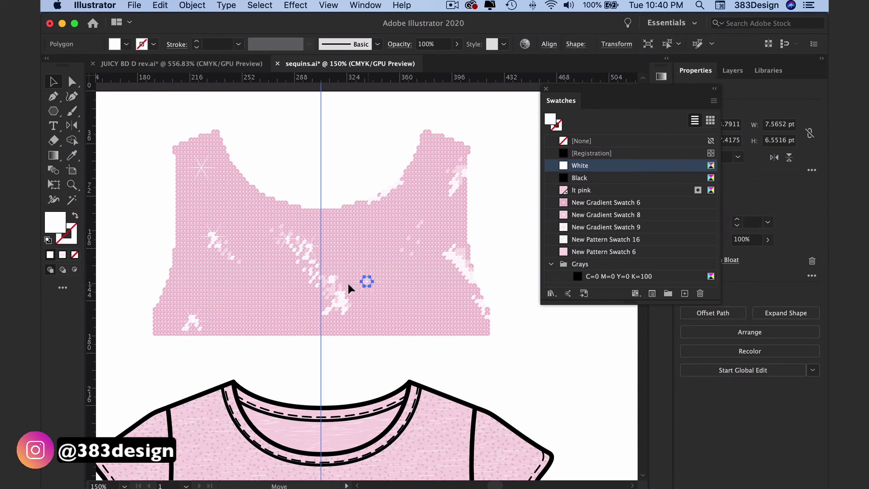
{"action": "left_click_drag", "start_coordinate": [326, 282], "coordinate": [315, 283]}
{"action": "key", "text": "super+v"}
{"action": "left_click_drag", "start_coordinate": [368, 286], "coordinate": [391, 195]}
{"action": "key", "text": "super+v"}
{"action": "key", "text": "super+v"}
{"action": "left_click_drag", "start_coordinate": [373, 278], "coordinate": [413, 254]}
{"action": "key", "text": "super+v"}
- Marquee-select the whole sequin bodice and drag it down onto the pink top's sketch
{"action": "key", "text": "super+minus"}
{"action": "key", "text": "super+minus"}
{"action": "left_click", "coordinate": [415, 259]}
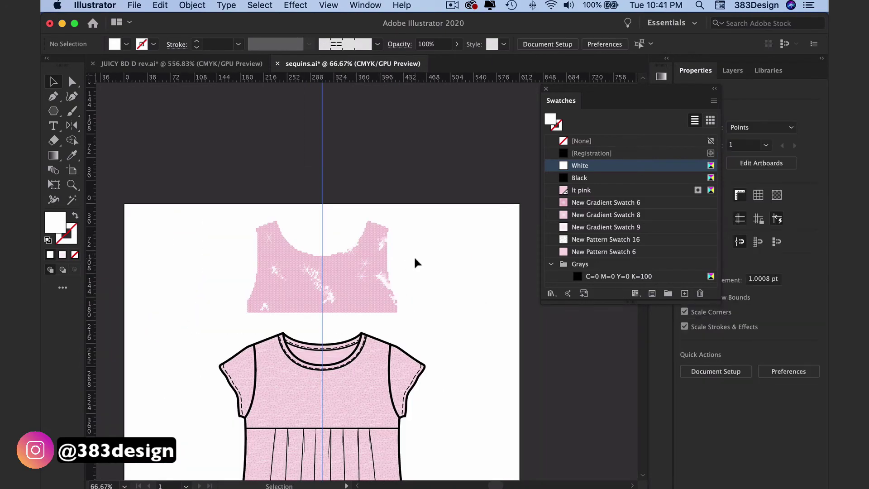
{"action": "key", "text": "super+plus"}
{"action": "left_click", "coordinate": [275, 198]}
{"action": "left_click_drag", "start_coordinate": [156, 182], "coordinate": [417, 355]}
{"action": "left_click", "coordinate": [417, 355]}
{"action": "left_click_drag", "start_coordinate": [353, 292], "coordinate": [338, 450]}
{"action": "key", "text": "super+minus"}
{"action": "key", "text": "super+minus"}
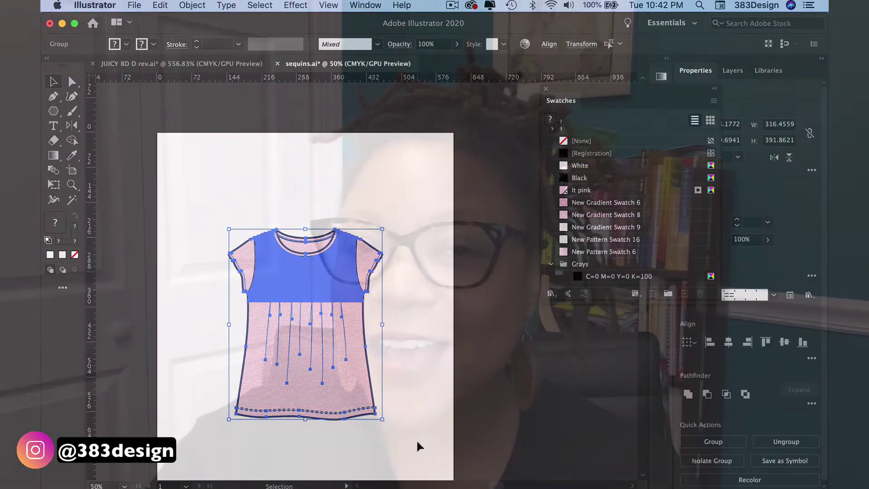